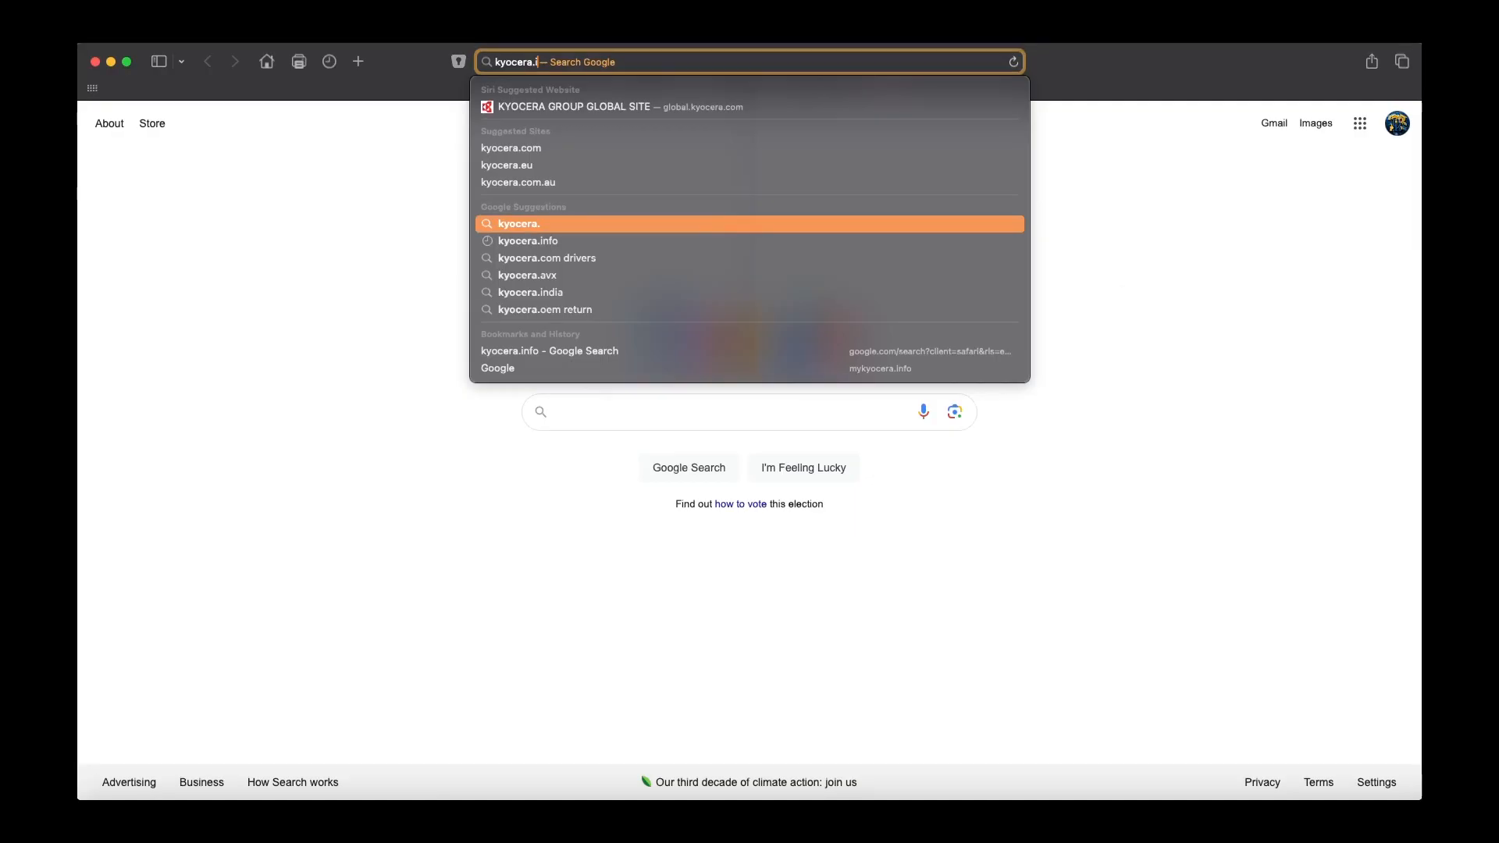
- Open the Kyocera Document Solutions Download Center at kyoceradocumentsolutions.com
text(oceradocumentsolutions.com)
key(Return)
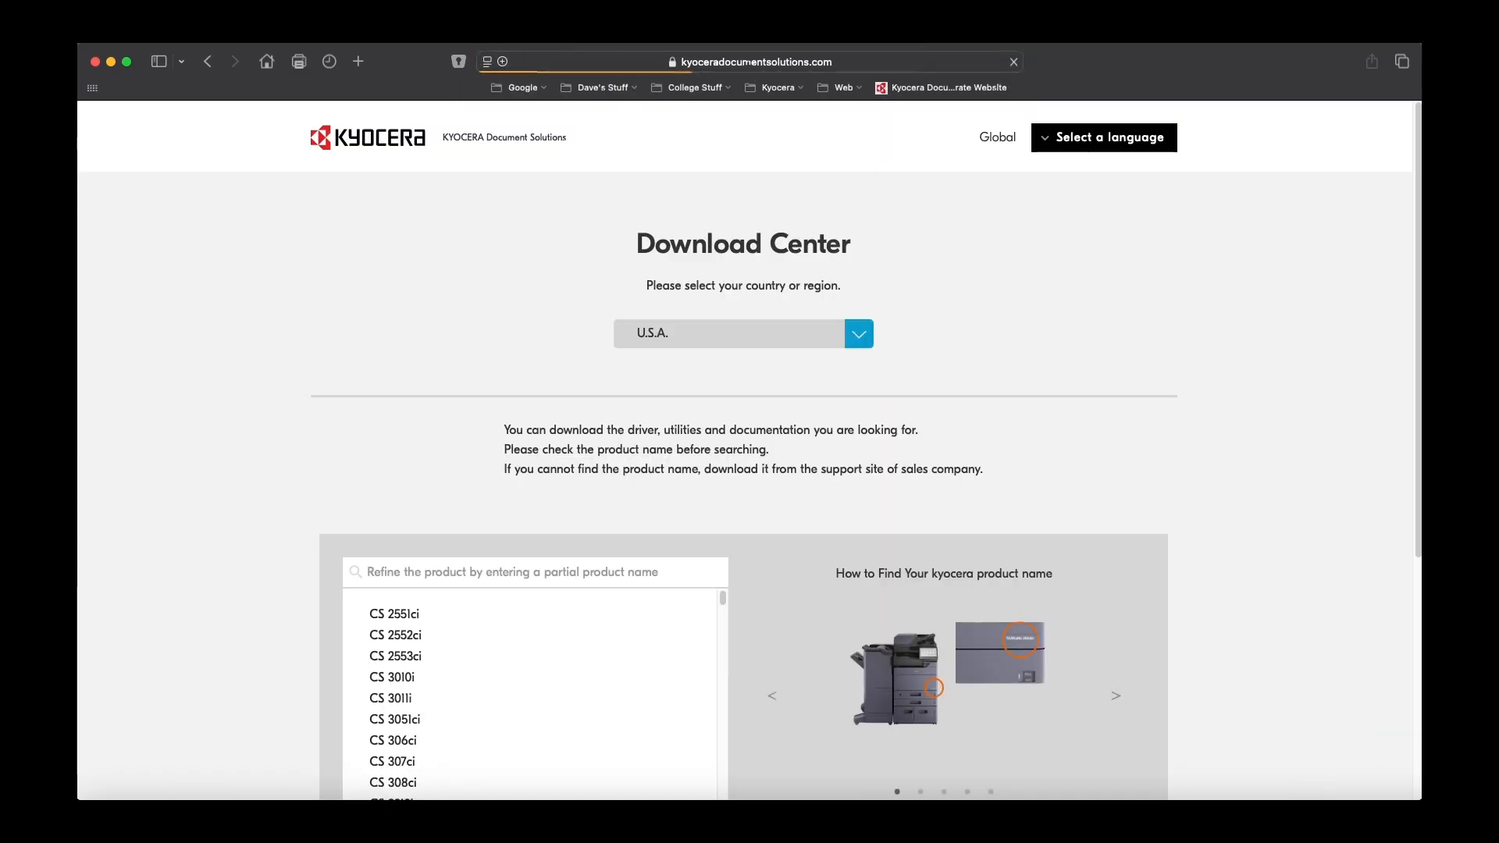
click(1060, 146)
click(1067, 258)
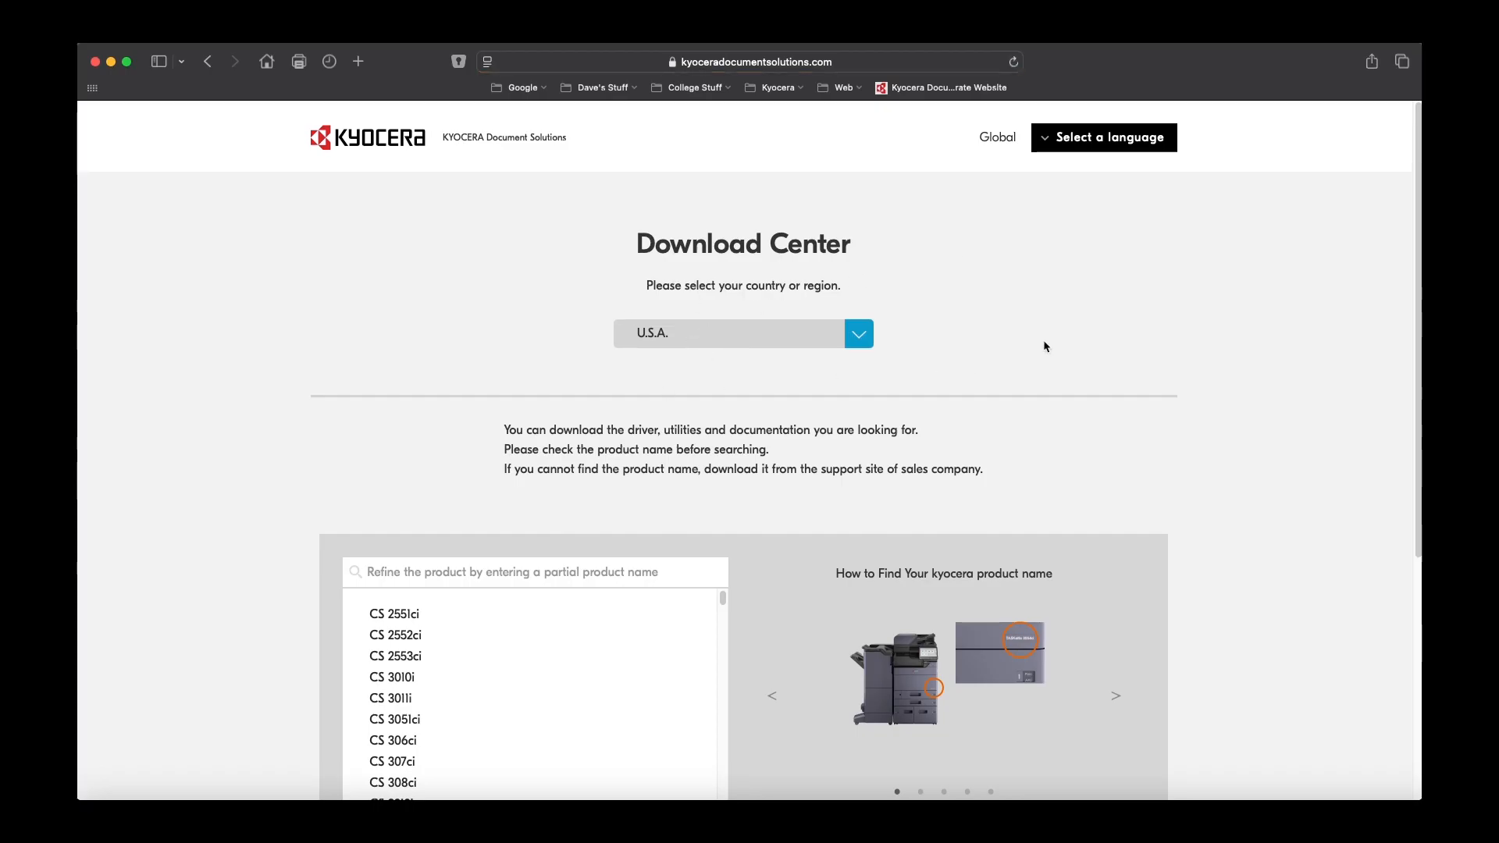
- Filter the product list by MA4000 and open the ECOSYS MA4000wifx download page
scroll(1047, 346, down, 1)
click(406, 572)
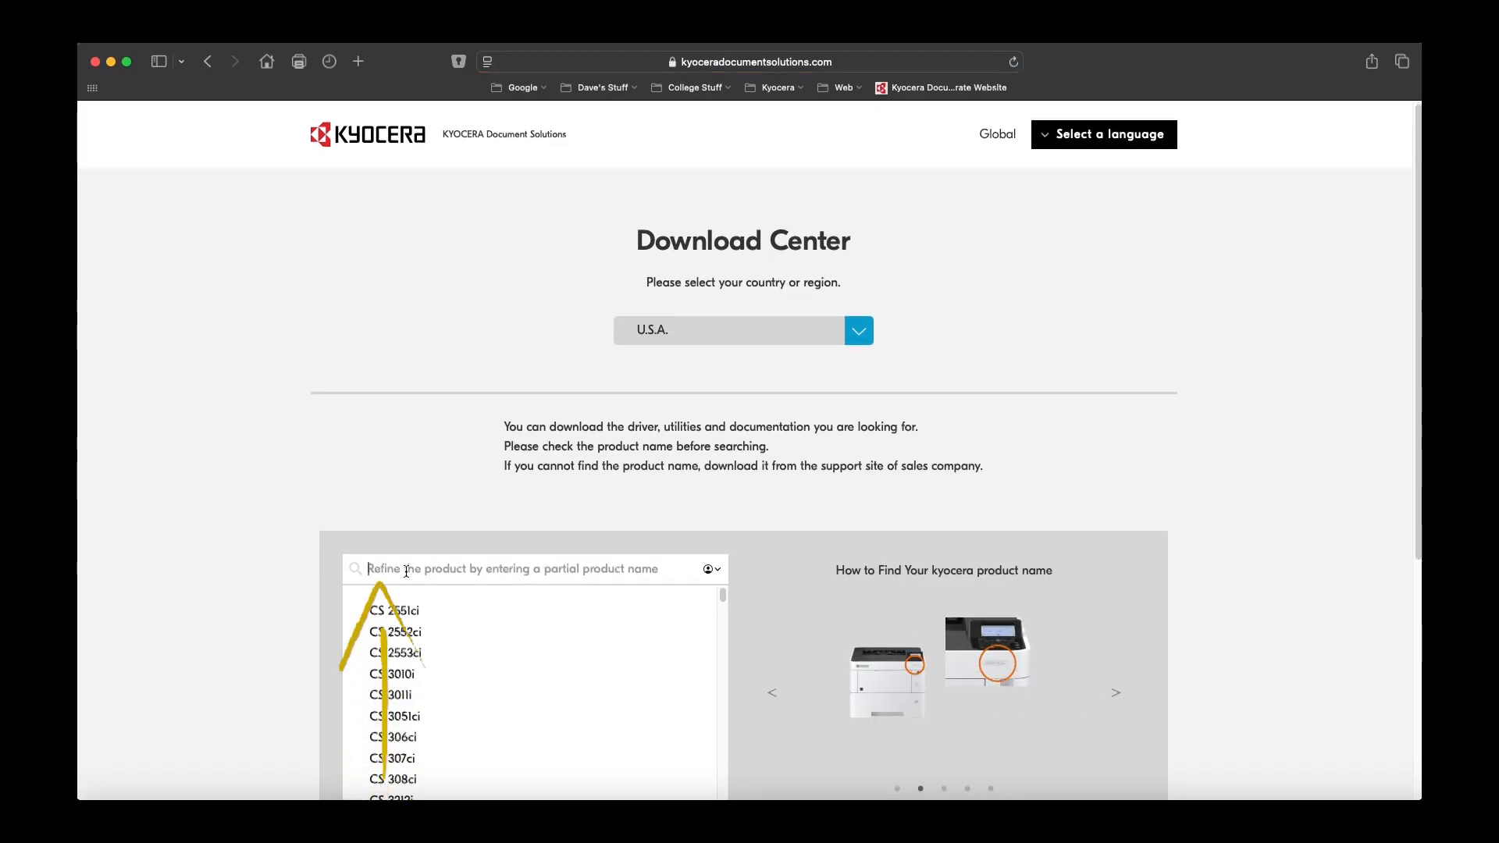
text(MA4000)
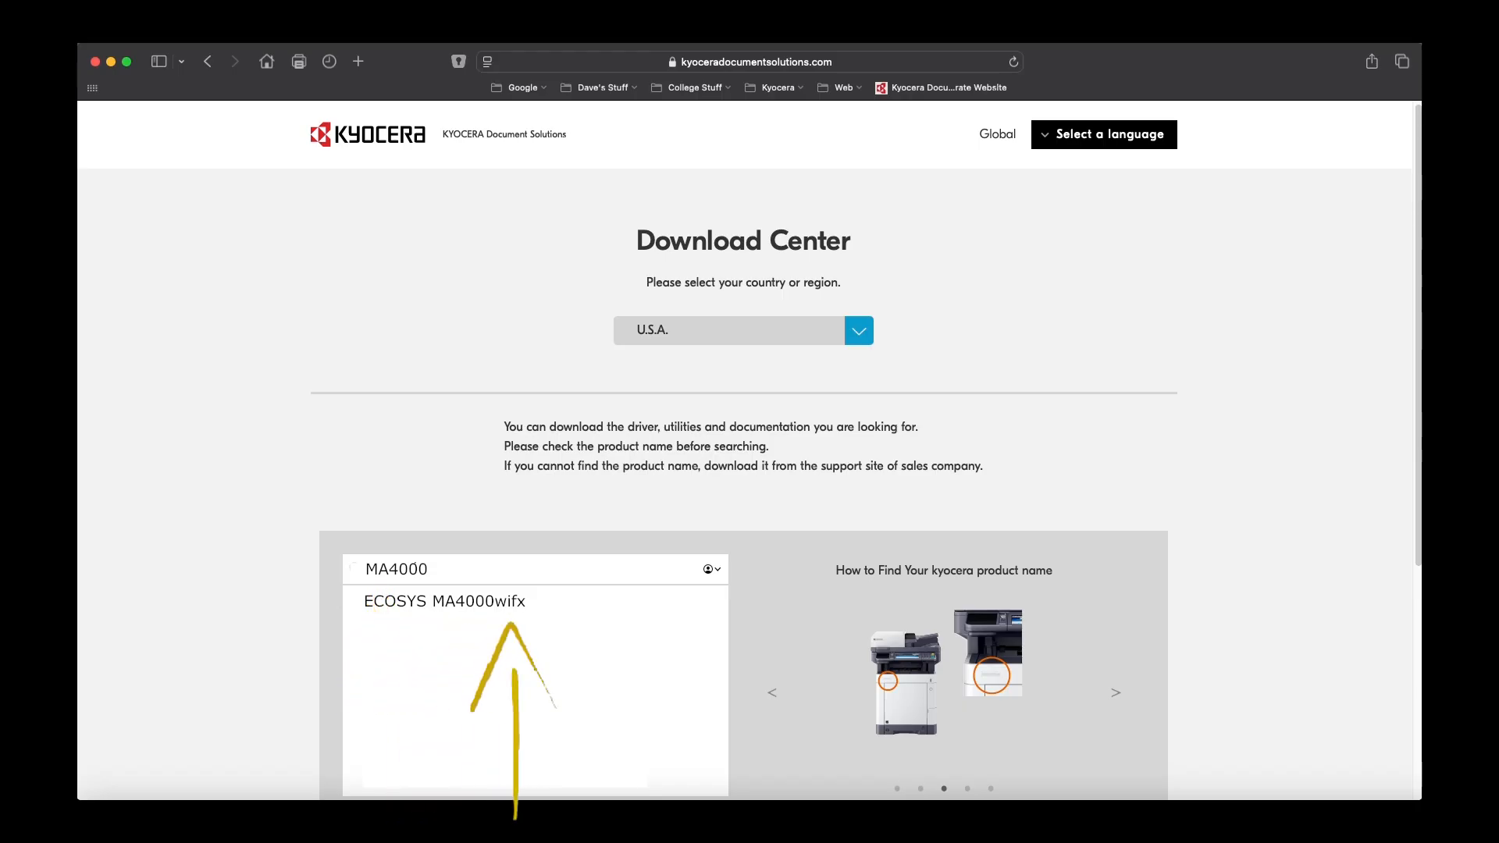
click(447, 603)
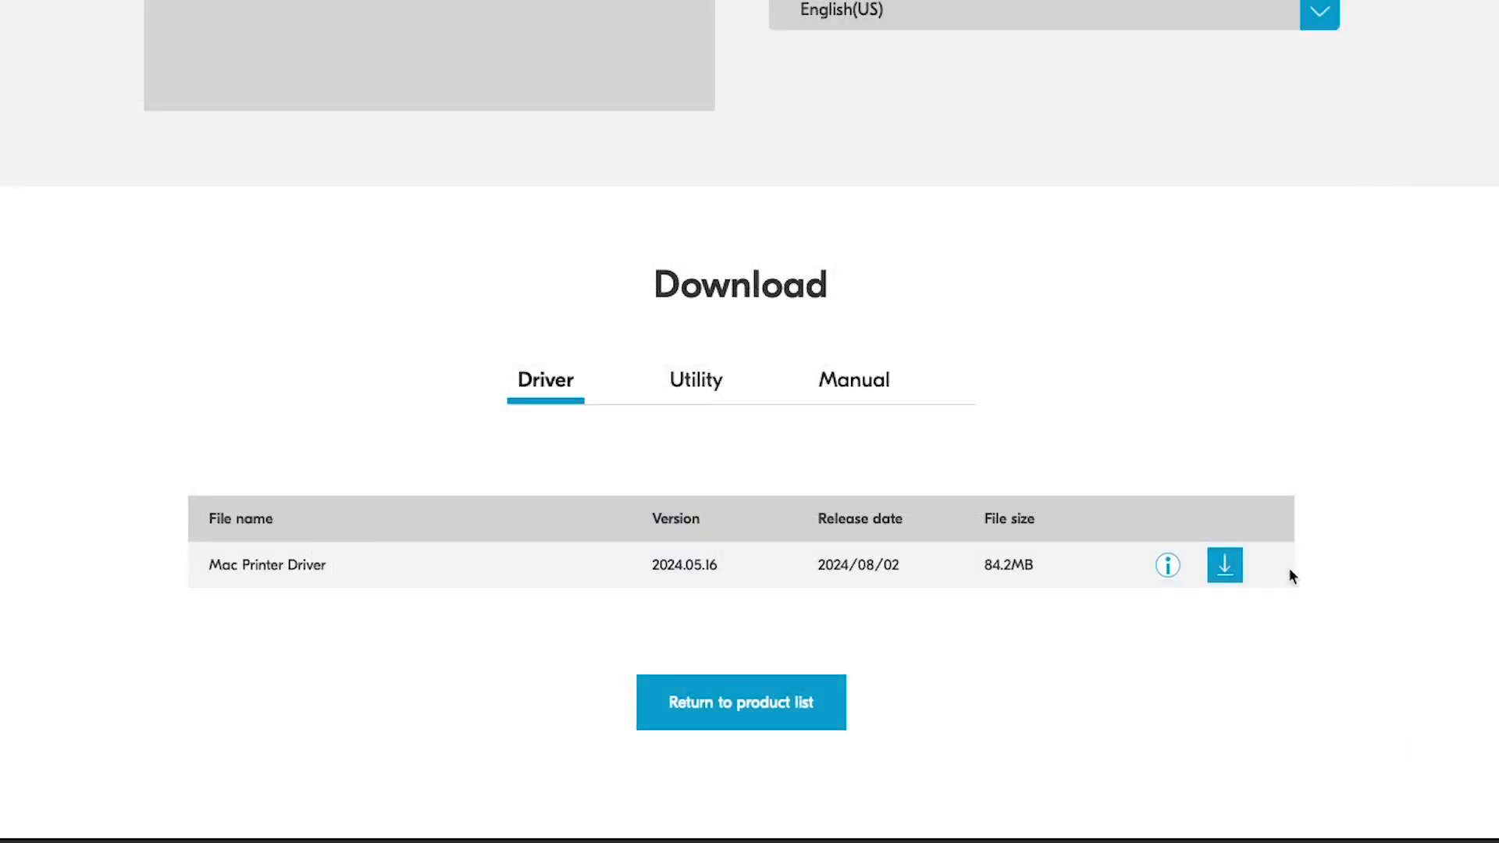
- Download the Mac Printer Driver version 2024.05.16, agreeing to its license contract
click(1225, 563)
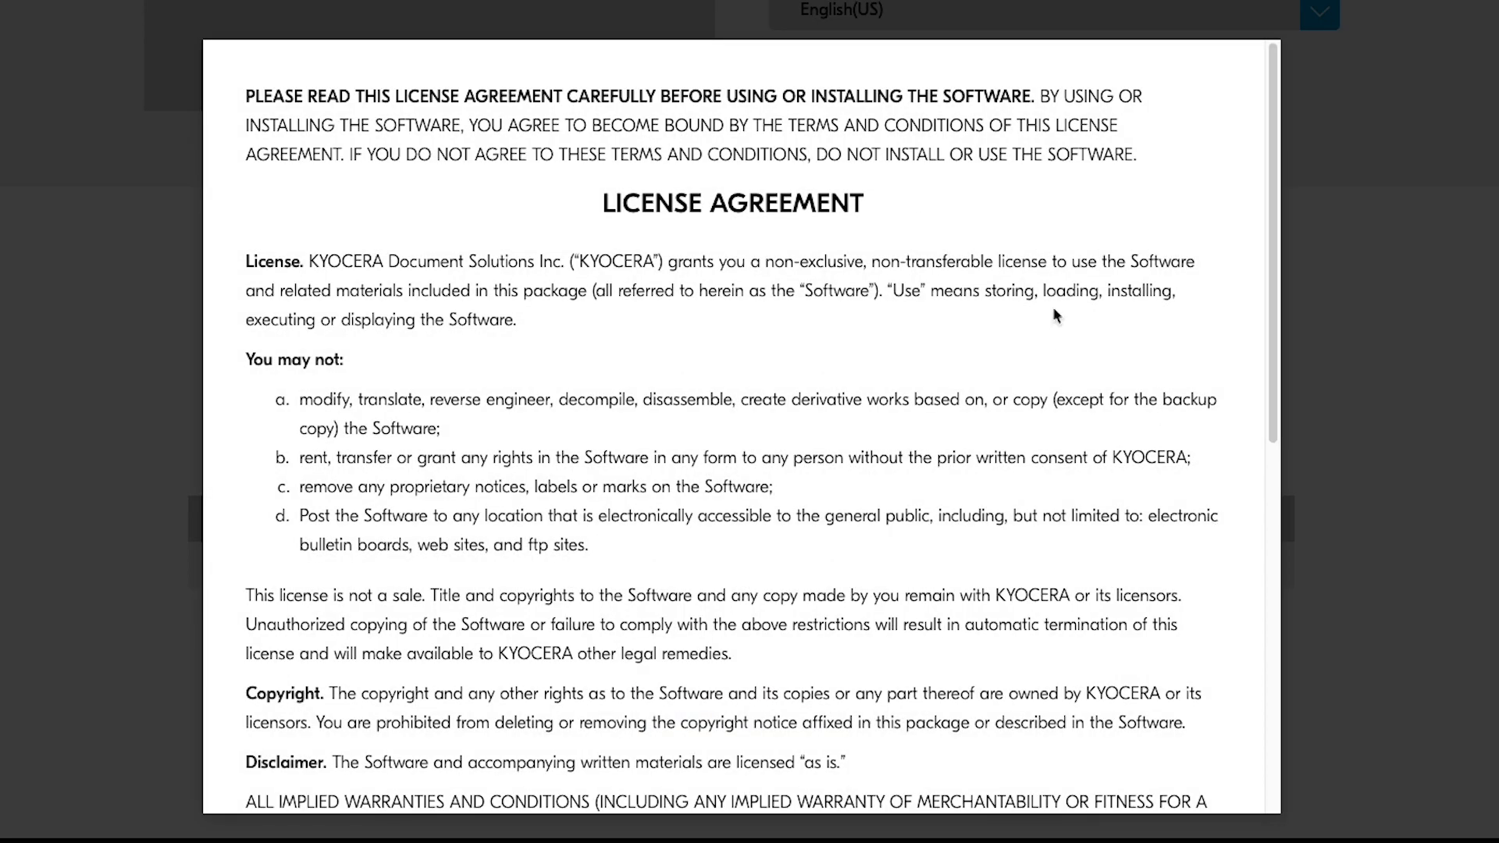
scroll(1046, 328, down, 10)
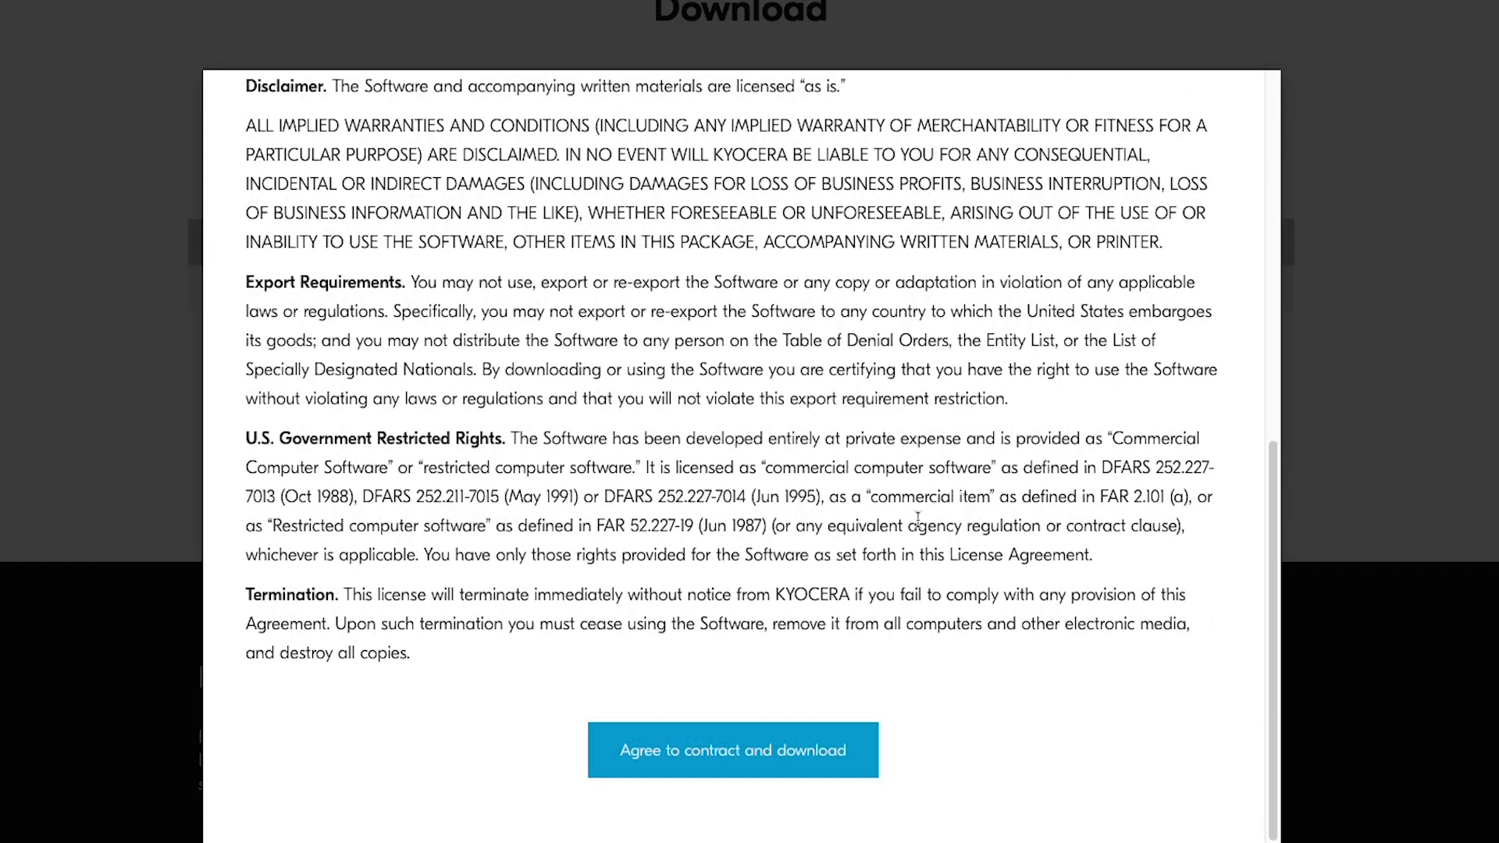
click(718, 752)
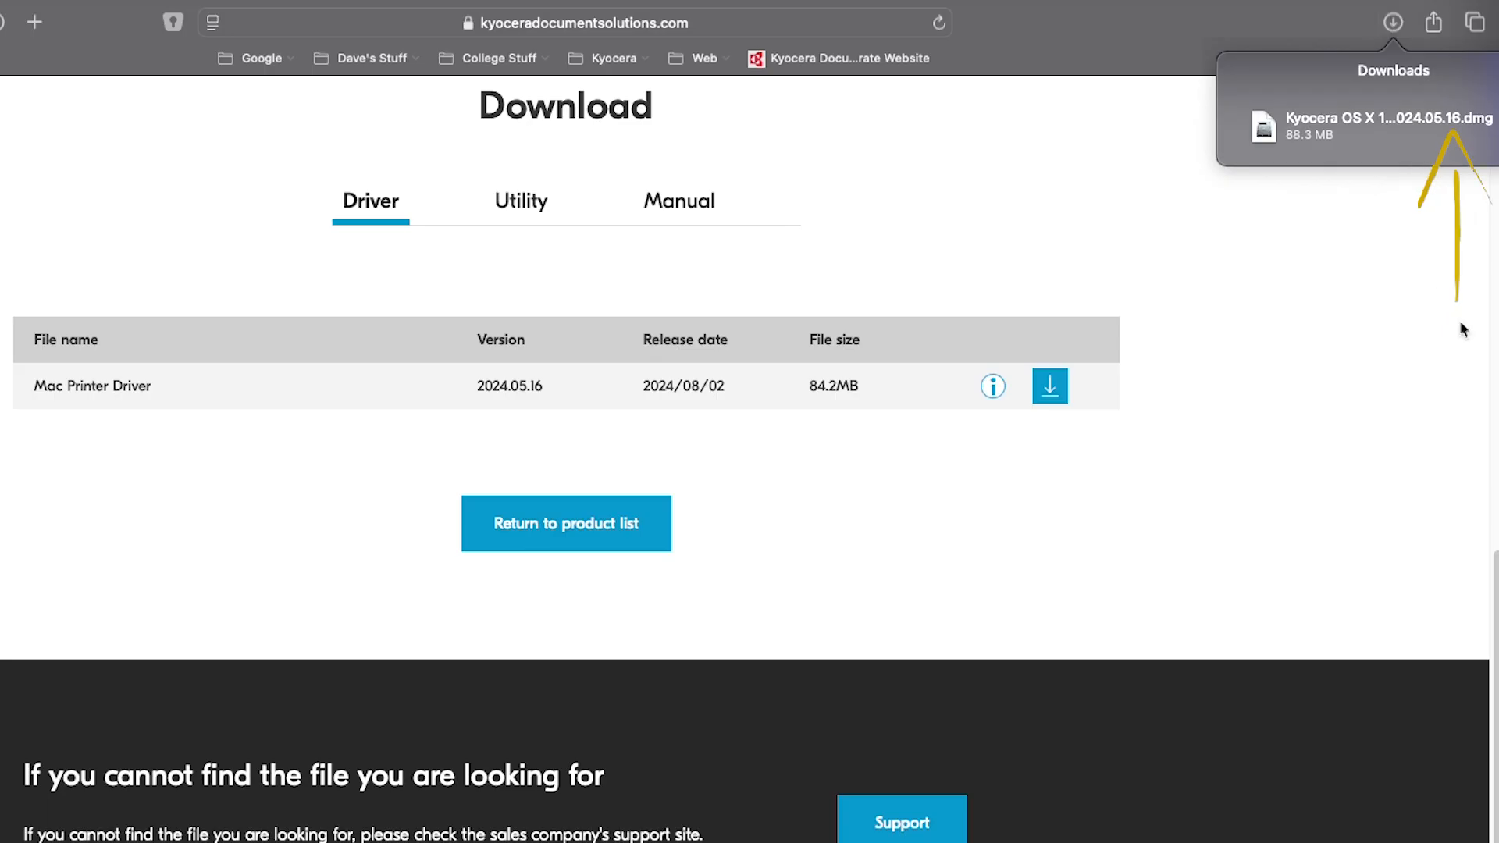
- Open the downloaded disk image, launch the Kyocera OS X 10.9+ Web build 2024.05.16.pkg installer and continue past its introduction
click(1331, 122)
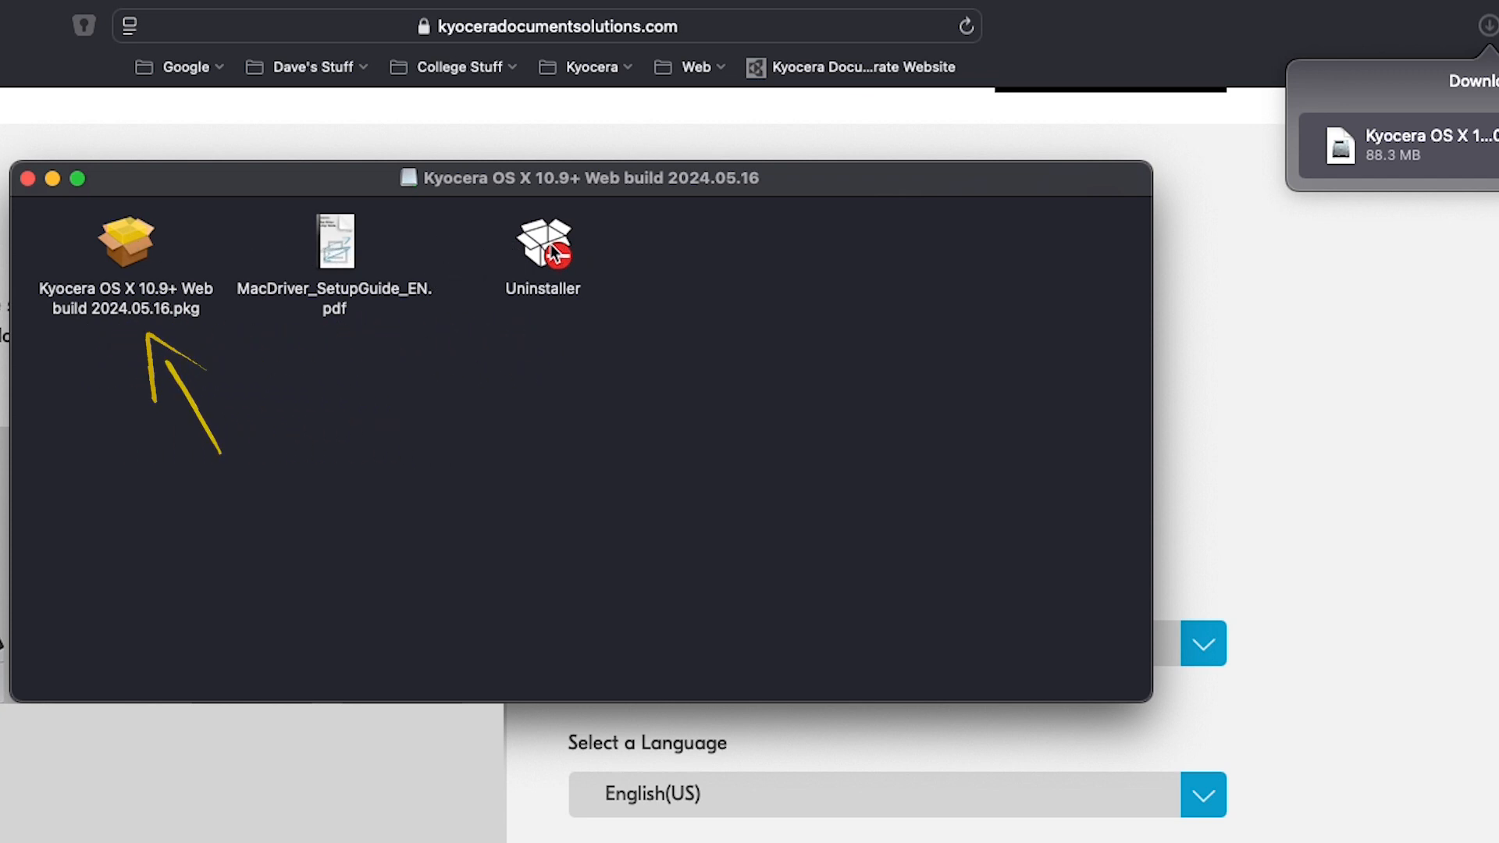
double_click(121, 256)
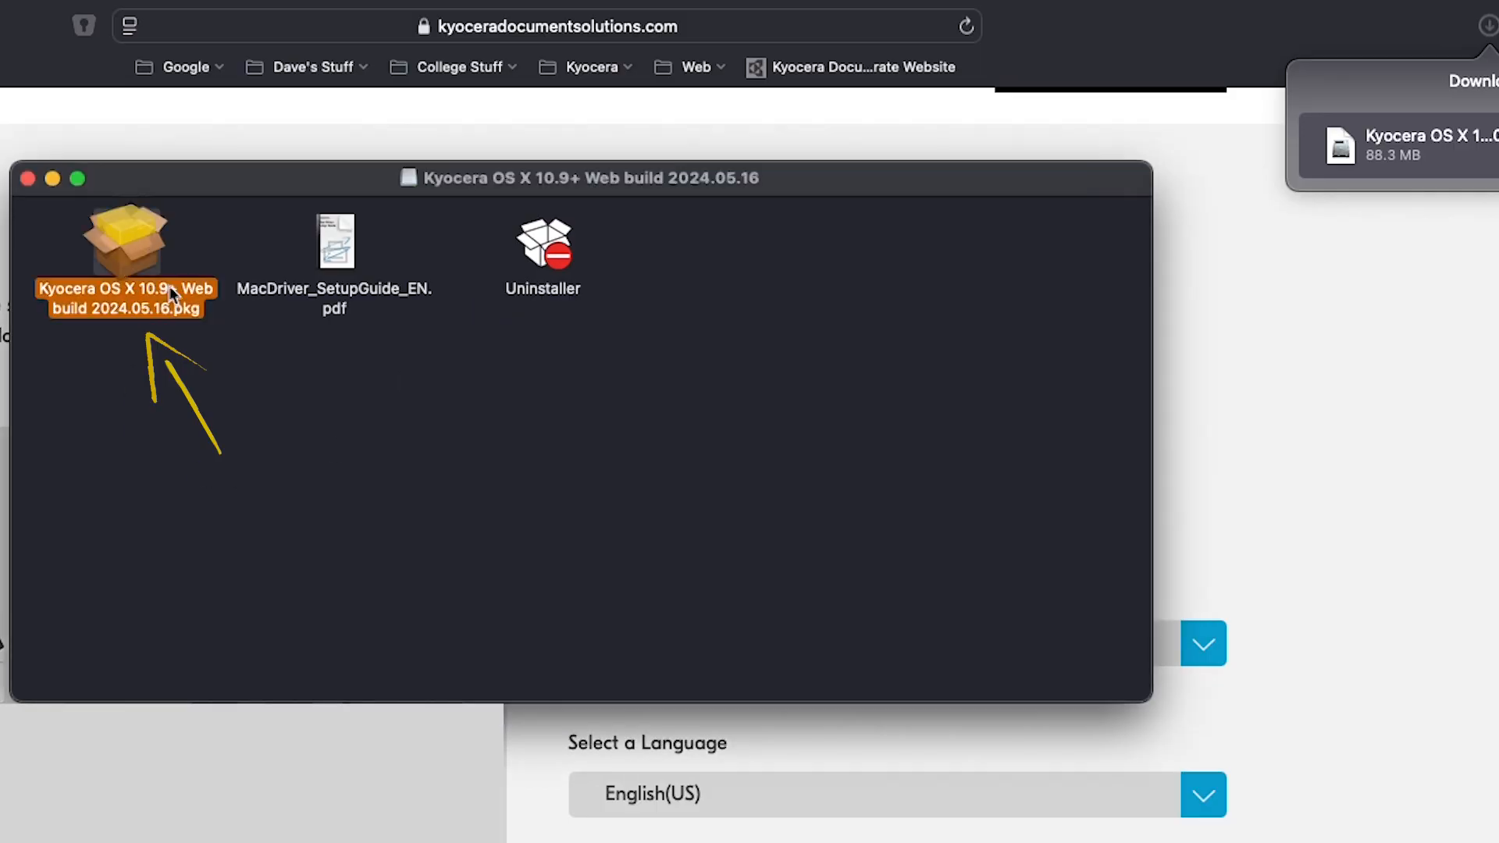
click(839, 740)
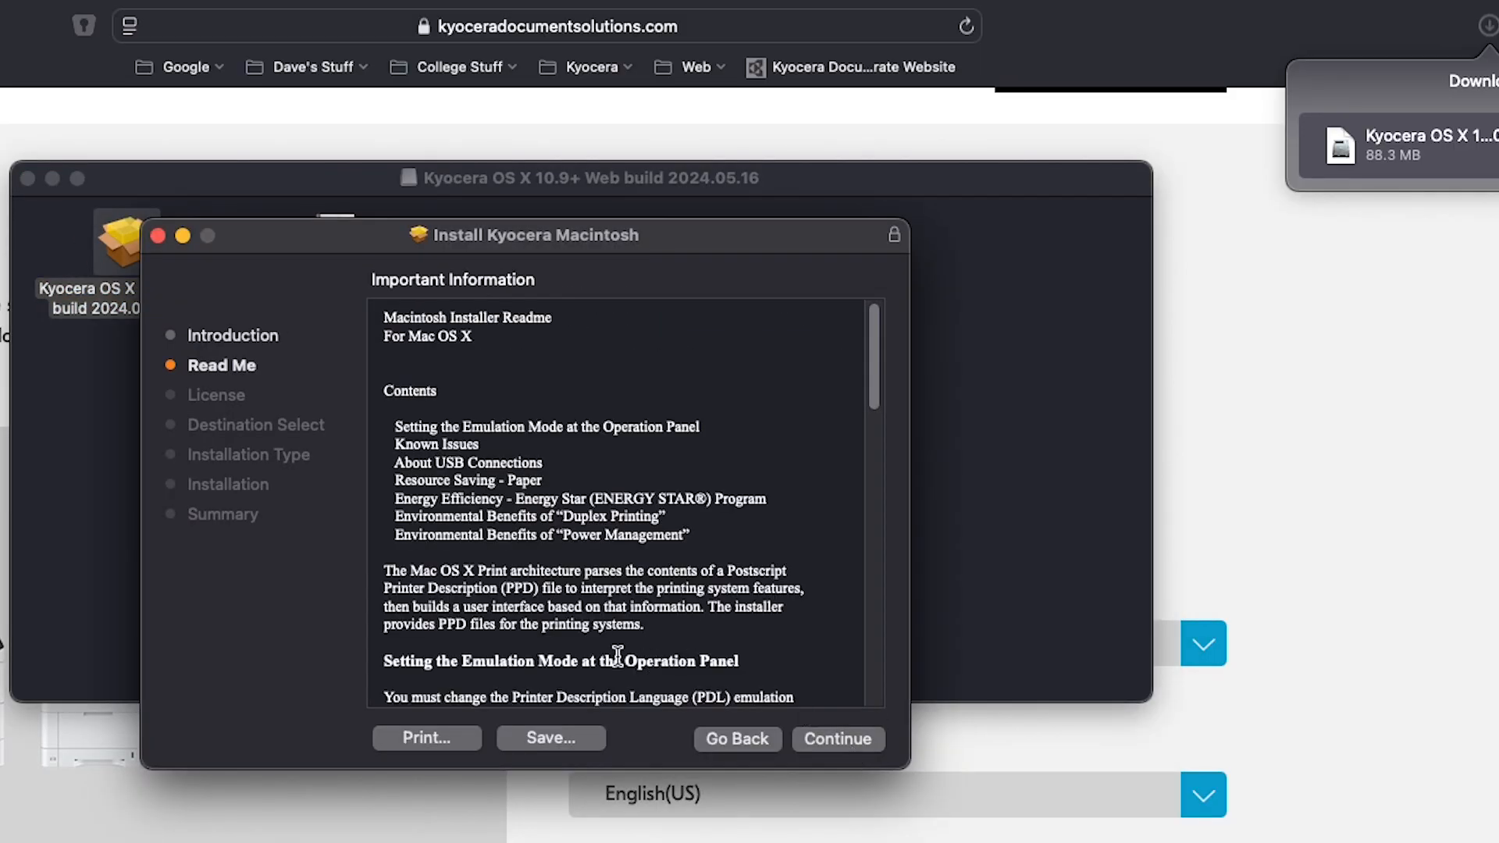
- Continue past the installer's read-me, agree to the software license, and allow Installer to access files on the removable volume
click(848, 737)
click(840, 738)
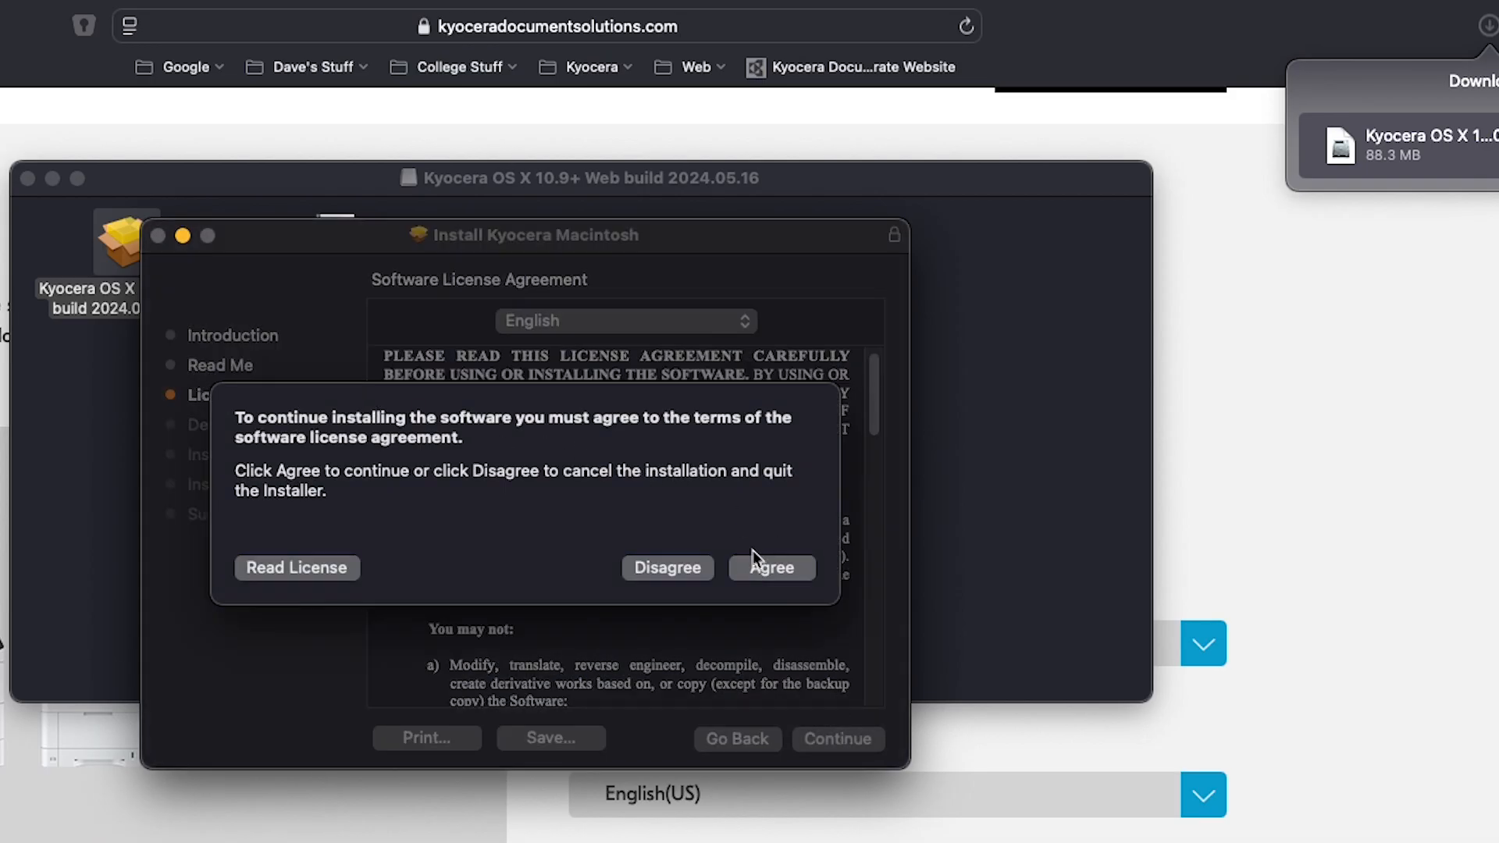
click(762, 566)
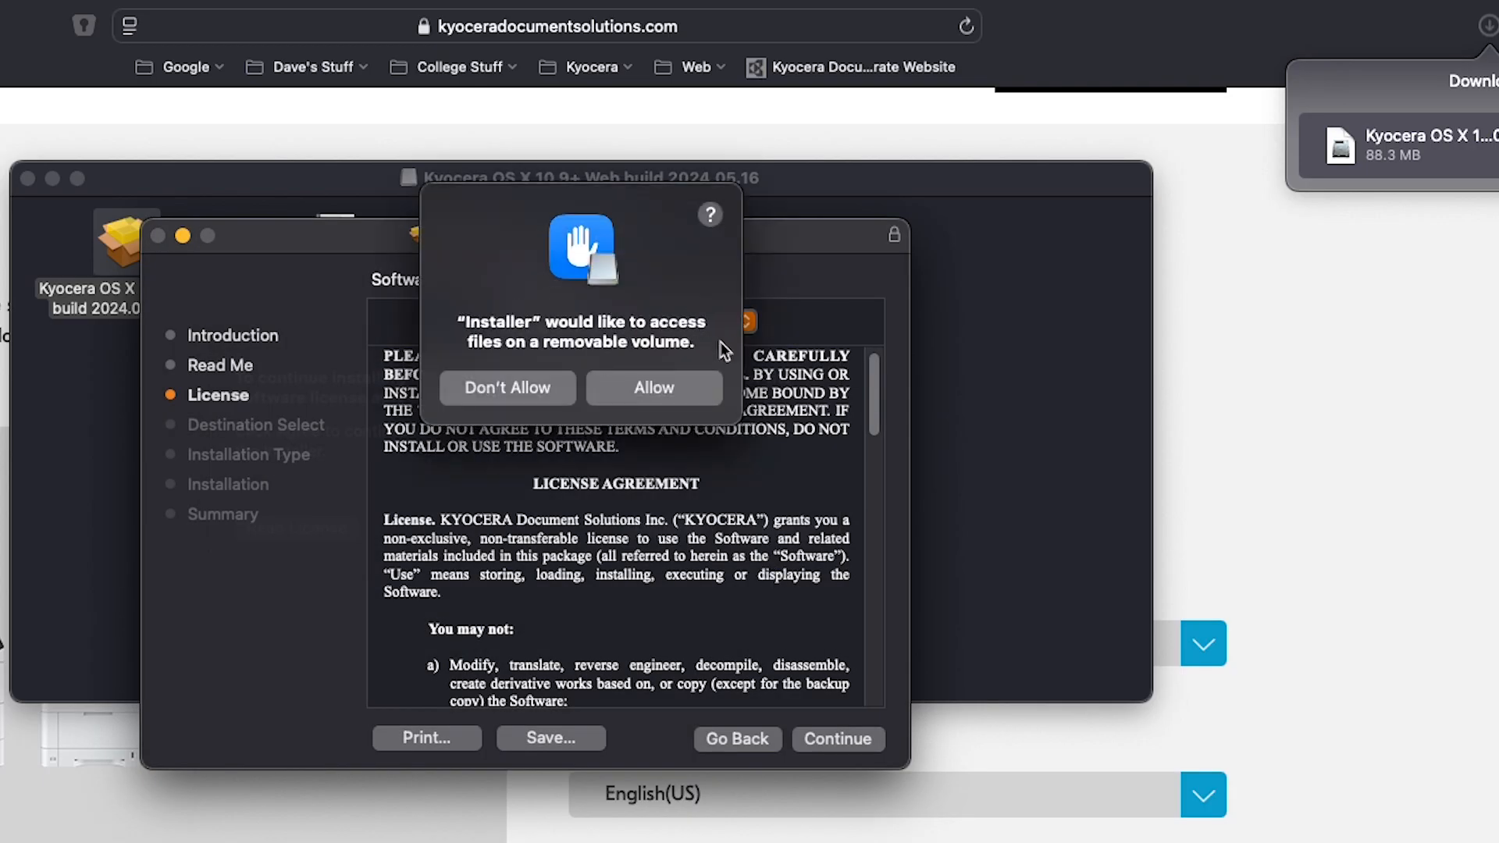
click(653, 388)
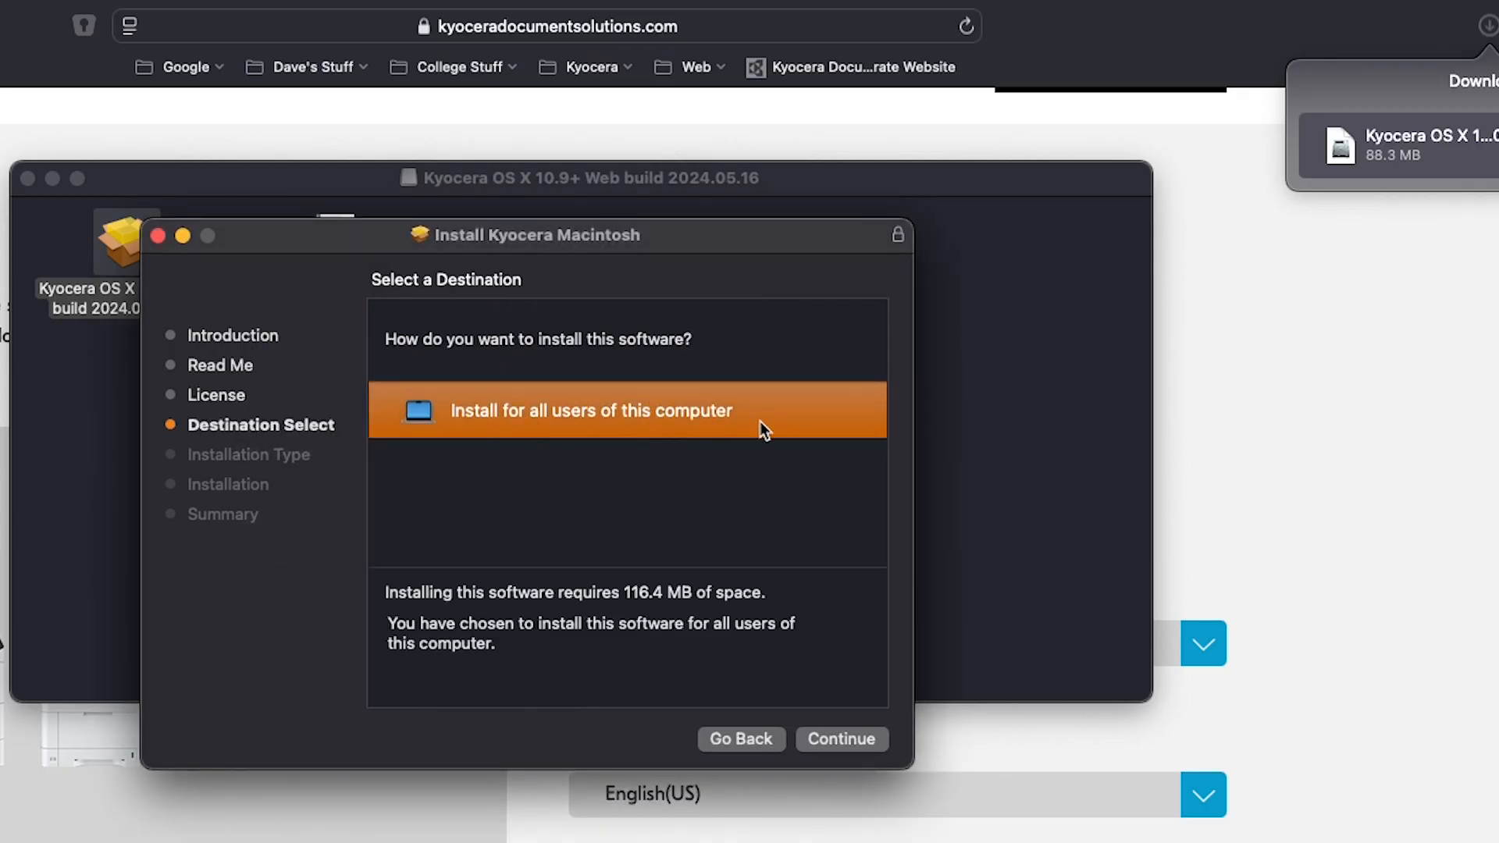
- Install the Kyocera software for all users of this computer, authorizing it with the account password
click(842, 738)
click(842, 739)
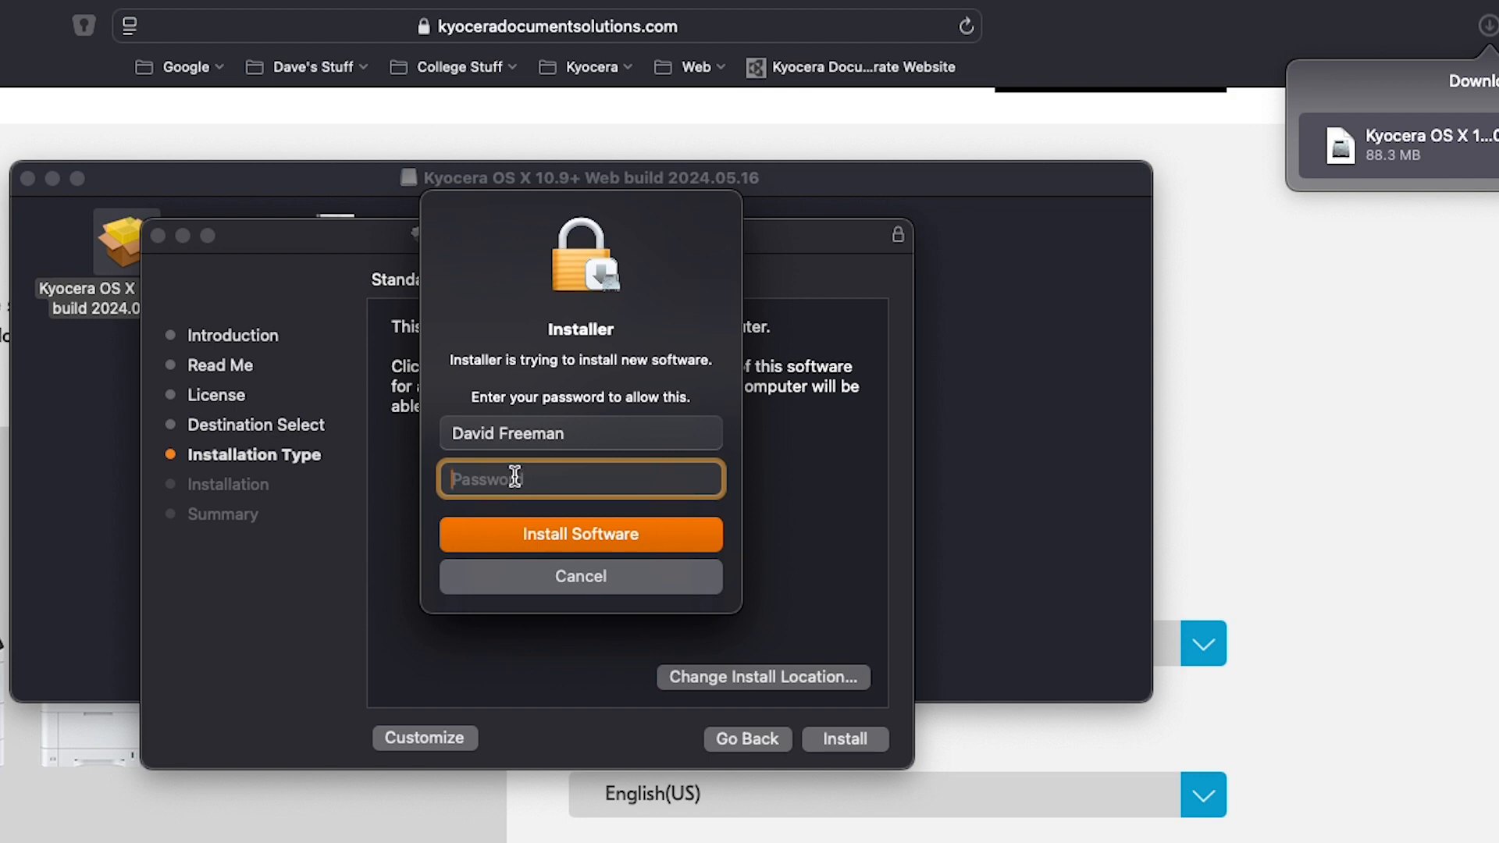
text(•••••••••••)
click(577, 532)
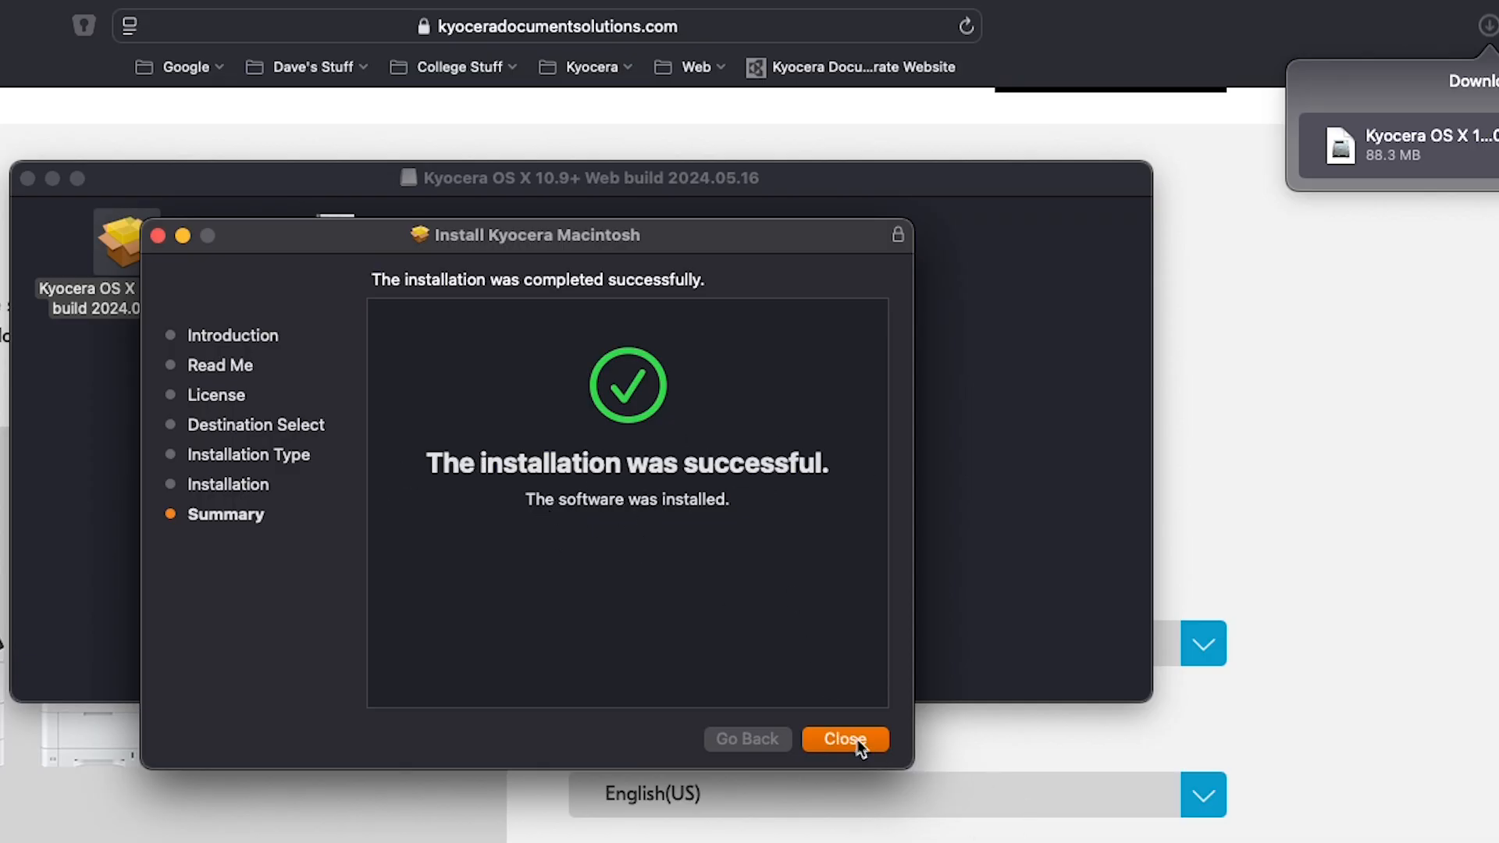
- Close the installer, allowing Downloads folder access and moving it to the Trash, and close the disk image window
click(845, 737)
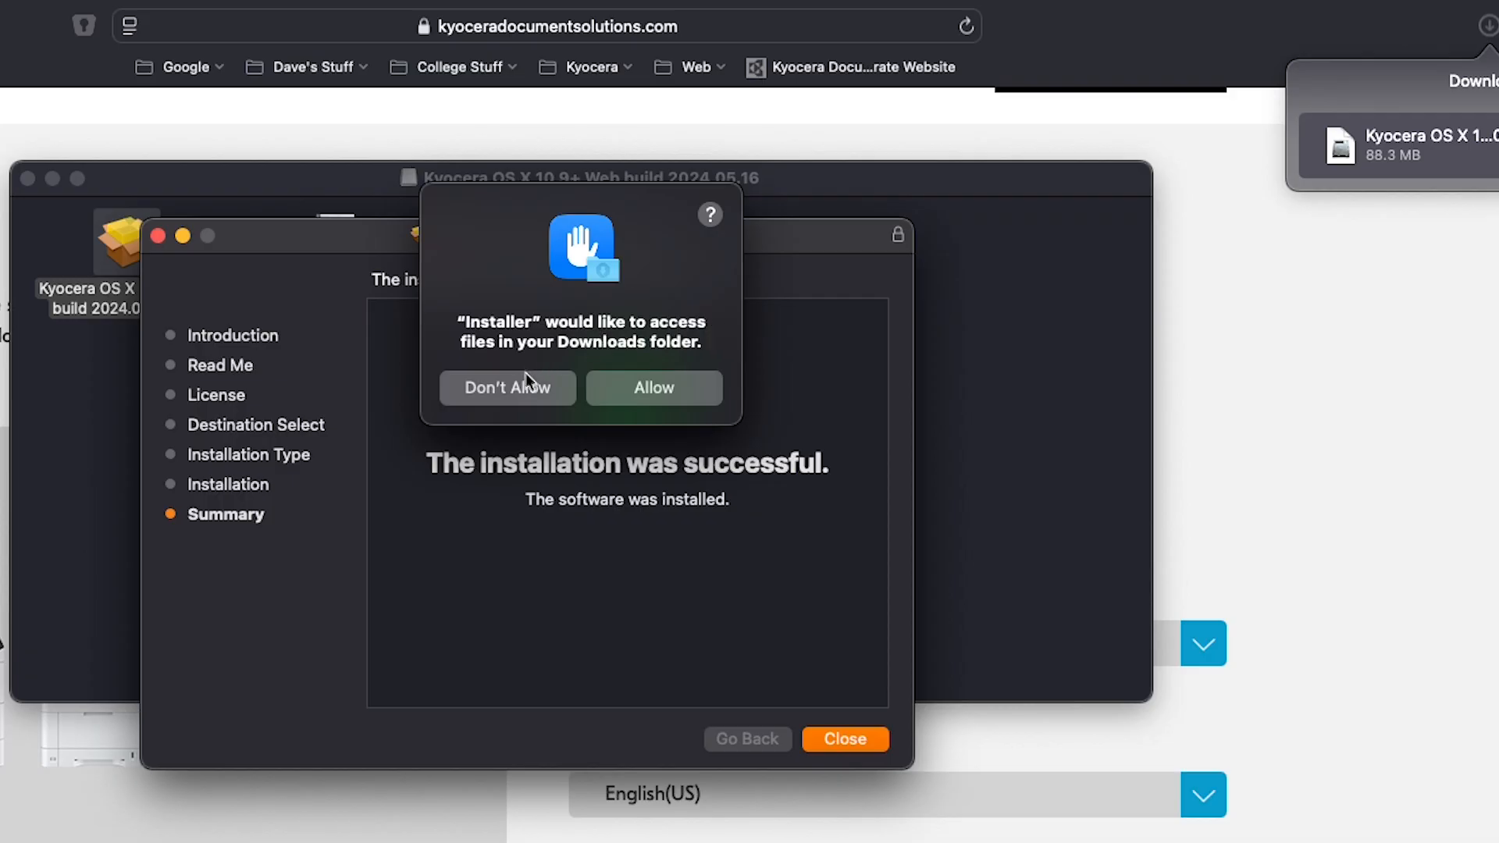
click(648, 386)
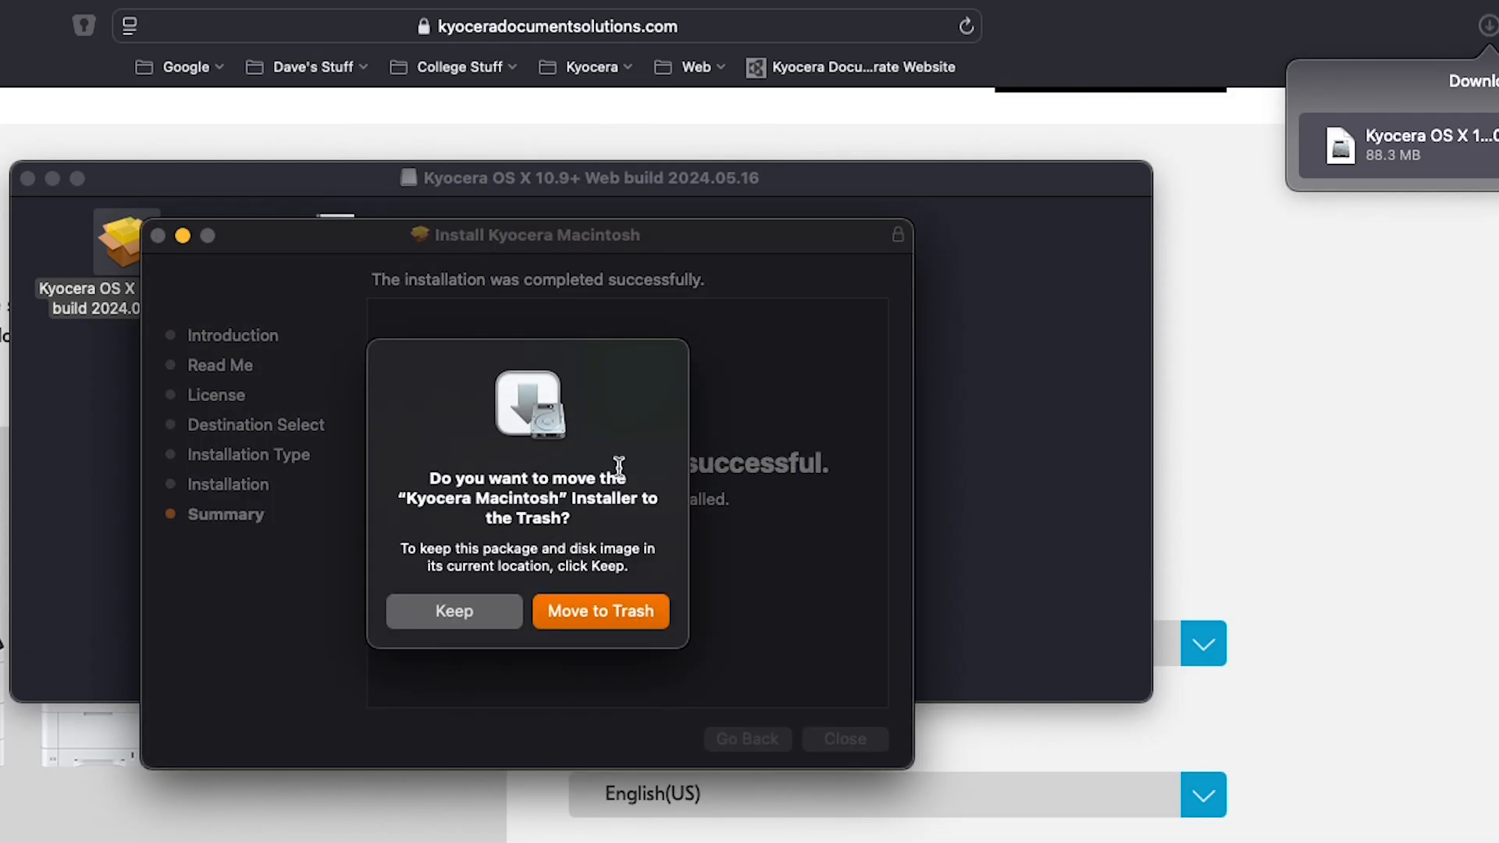
click(589, 610)
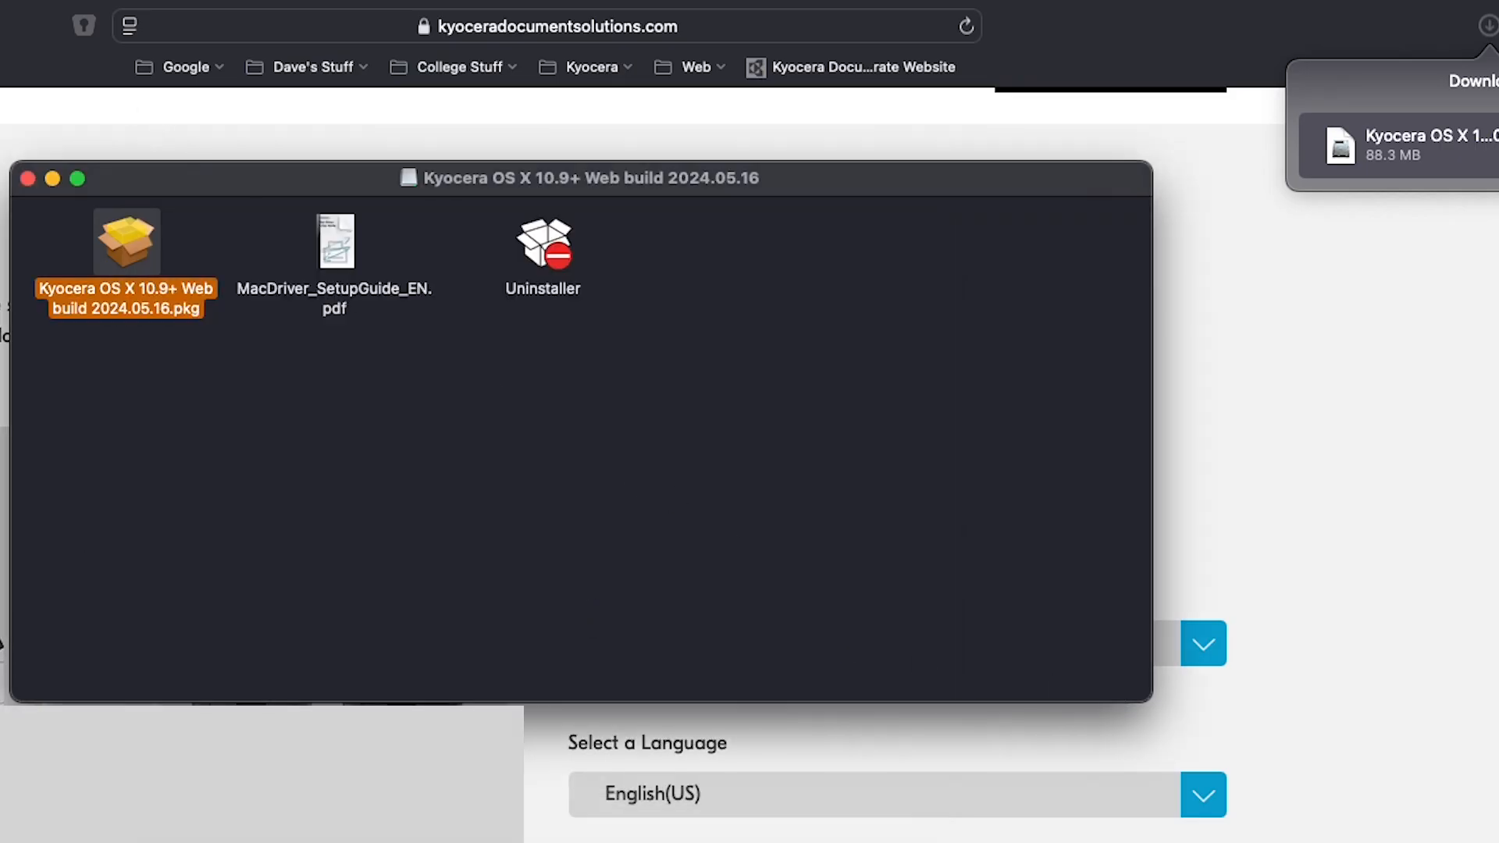
click(27, 178)
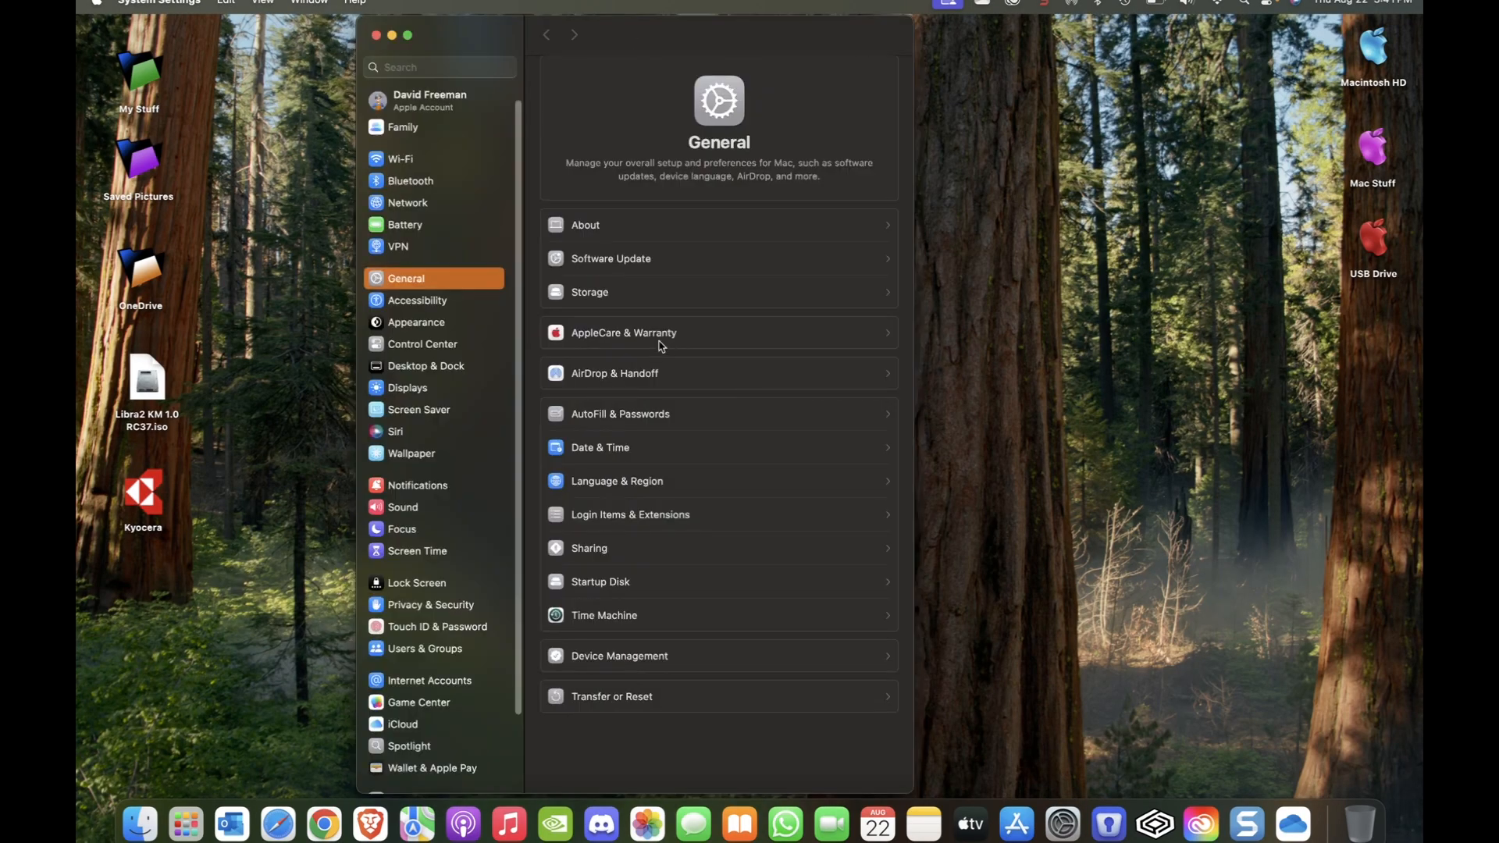
- In System Settings, go to Printers & Scanners and start adding a printer, scanner, or fax
scroll(437, 499, down, 3)
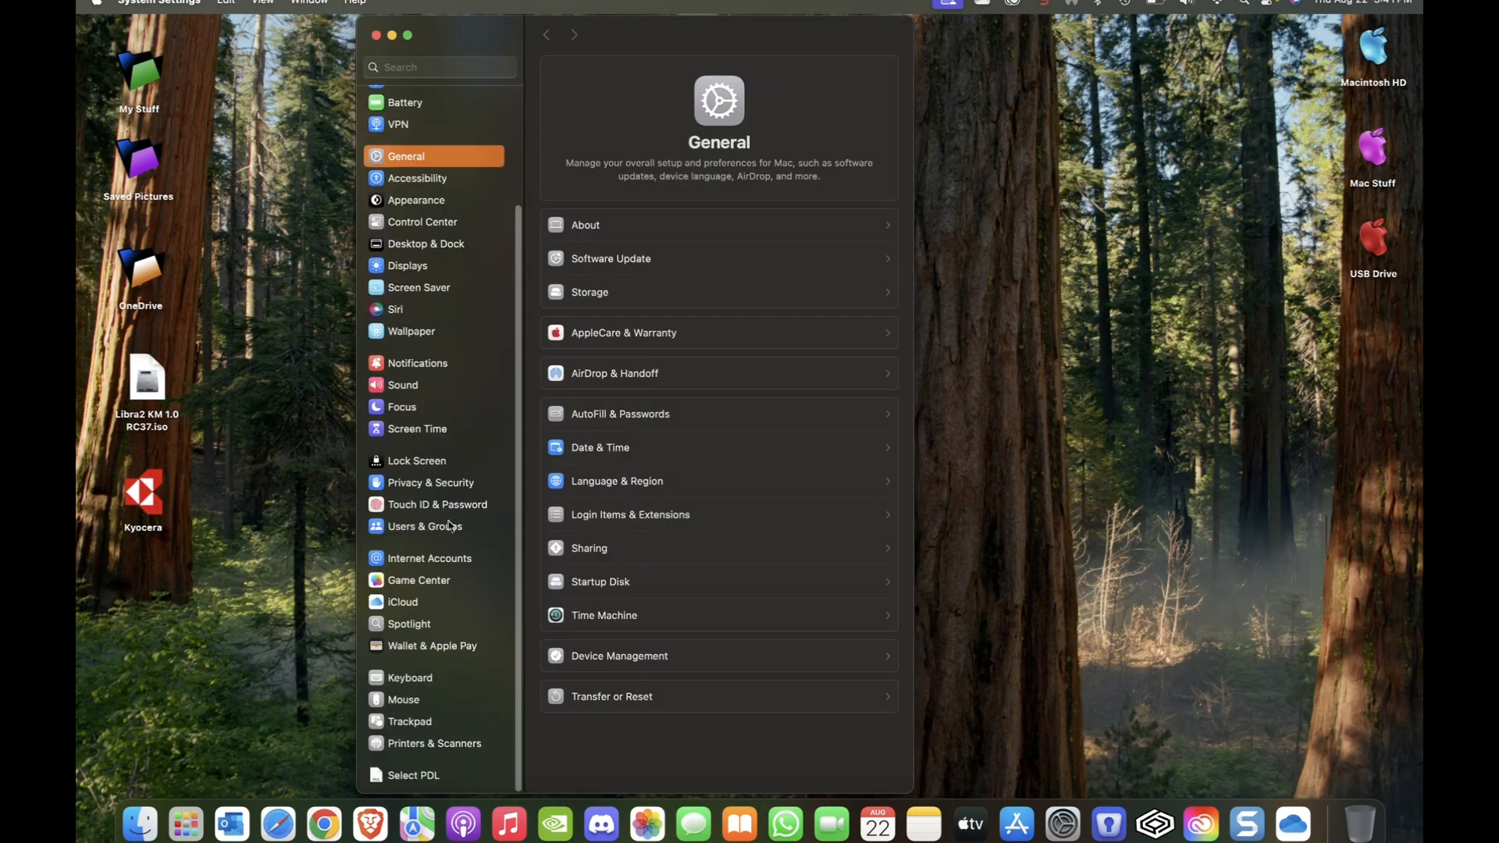
click(421, 744)
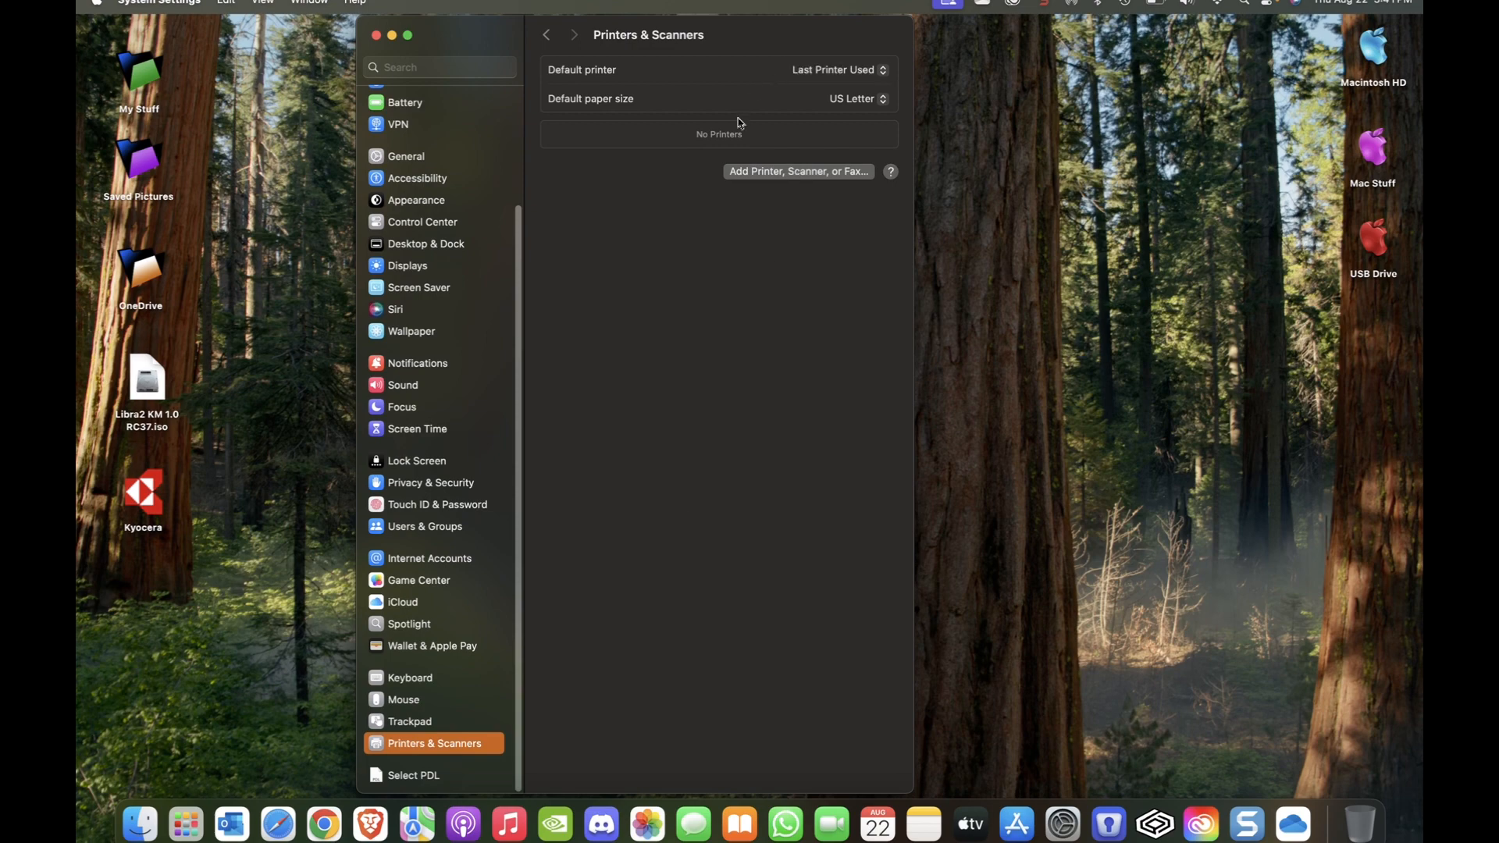
click(766, 171)
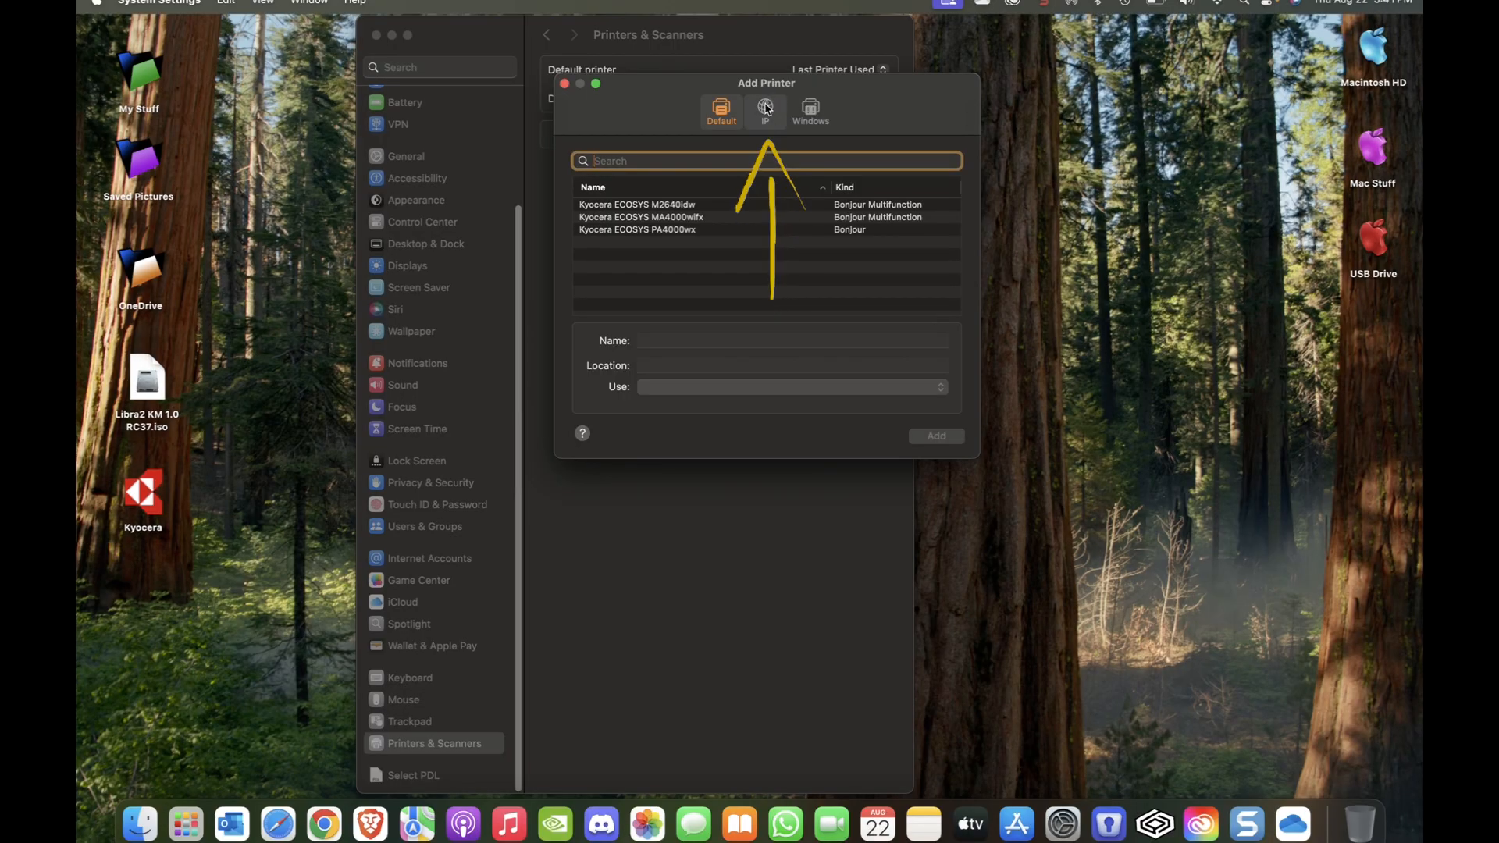
- Choose to add the printer by IP and set its address to 192.168.0.37
click(766, 110)
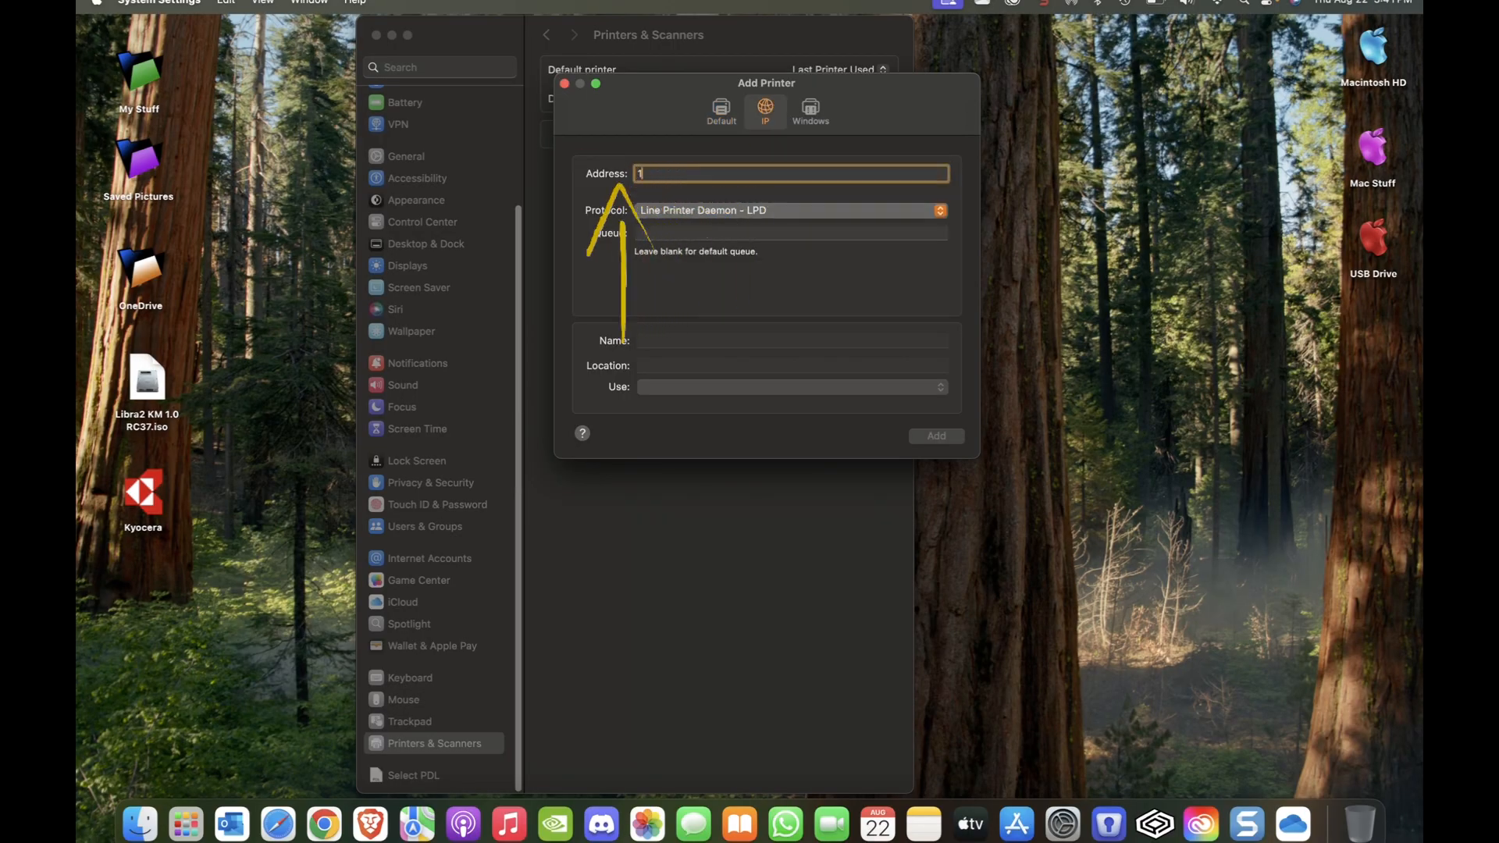
text(192)
text(.168)
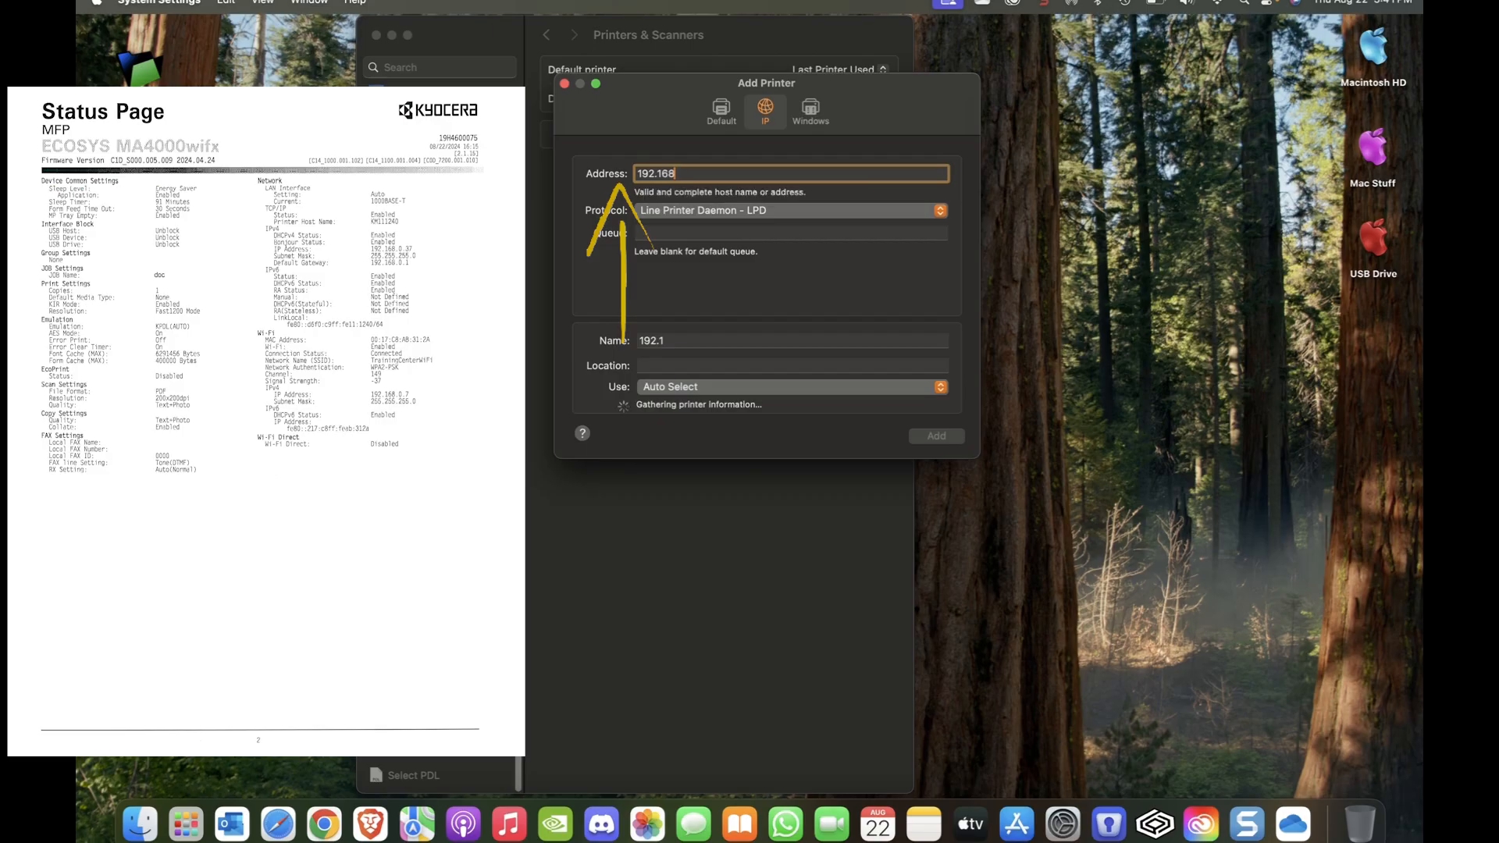
text(.0.37)
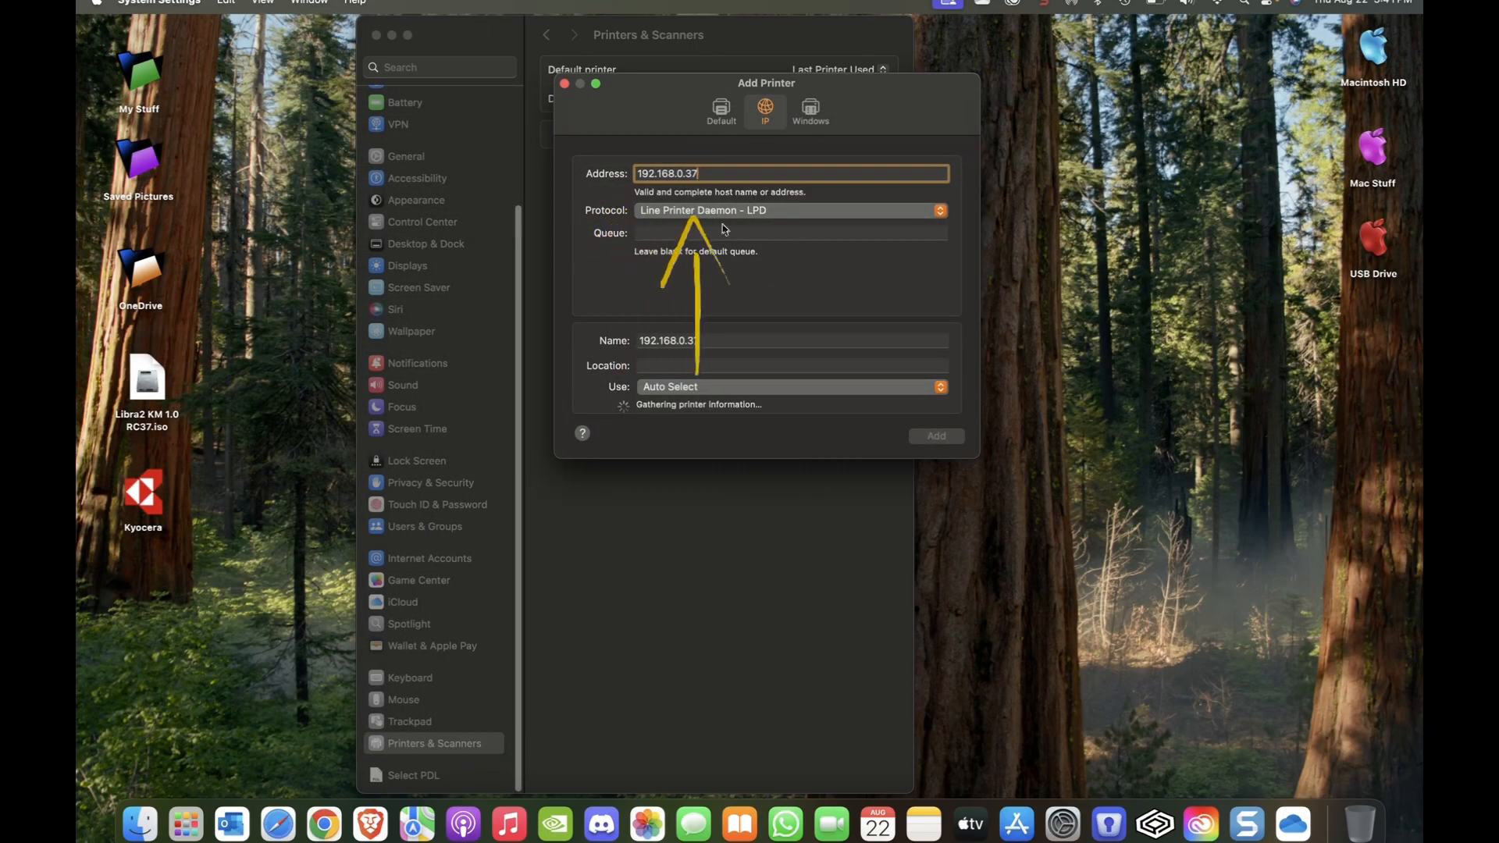
- Name the new printer MA4000wifx
click(730, 340)
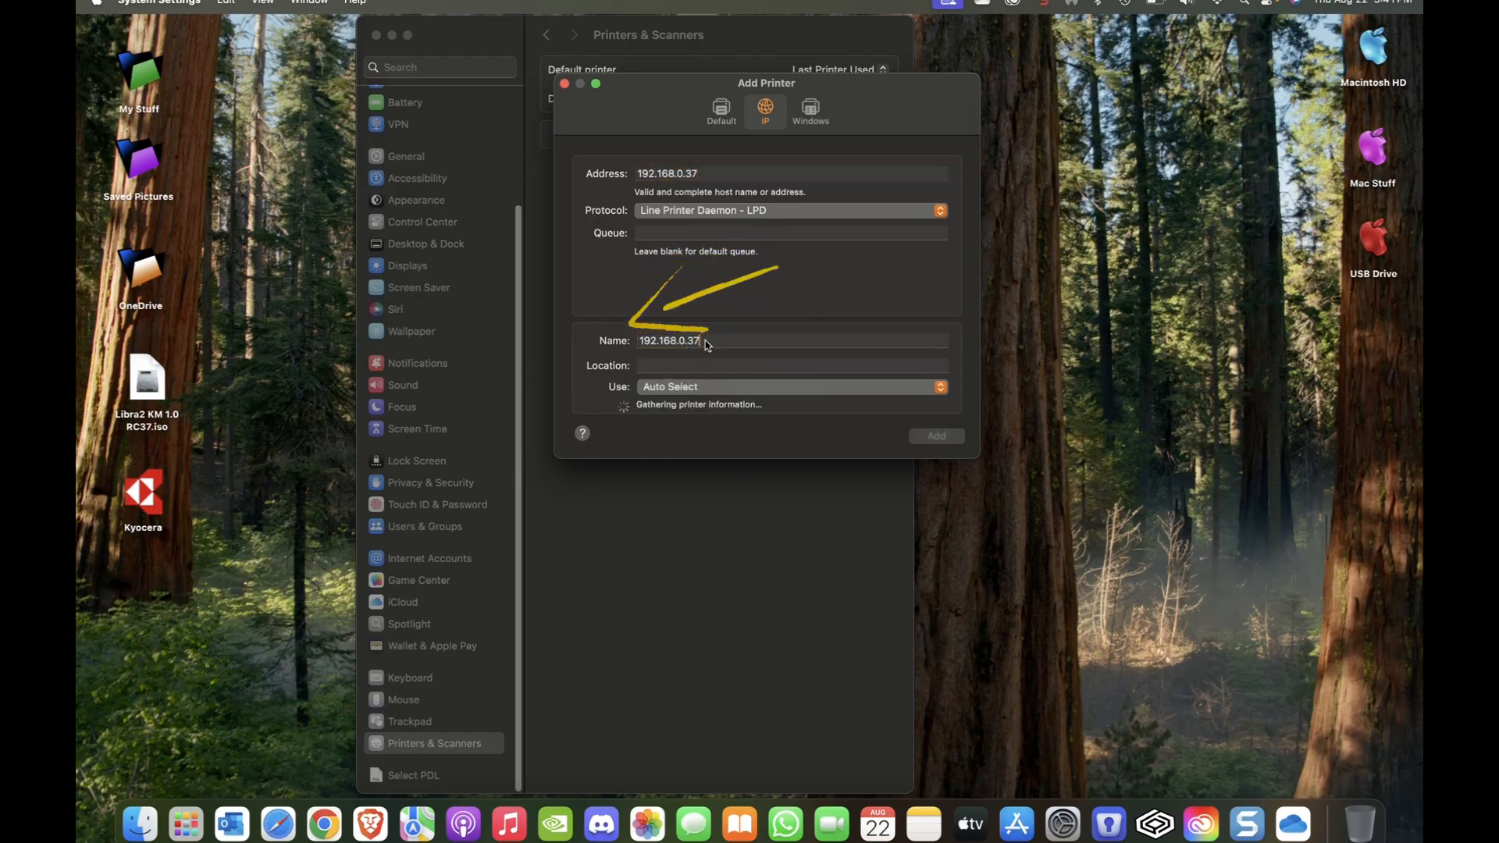
drag(730, 340, 559, 338)
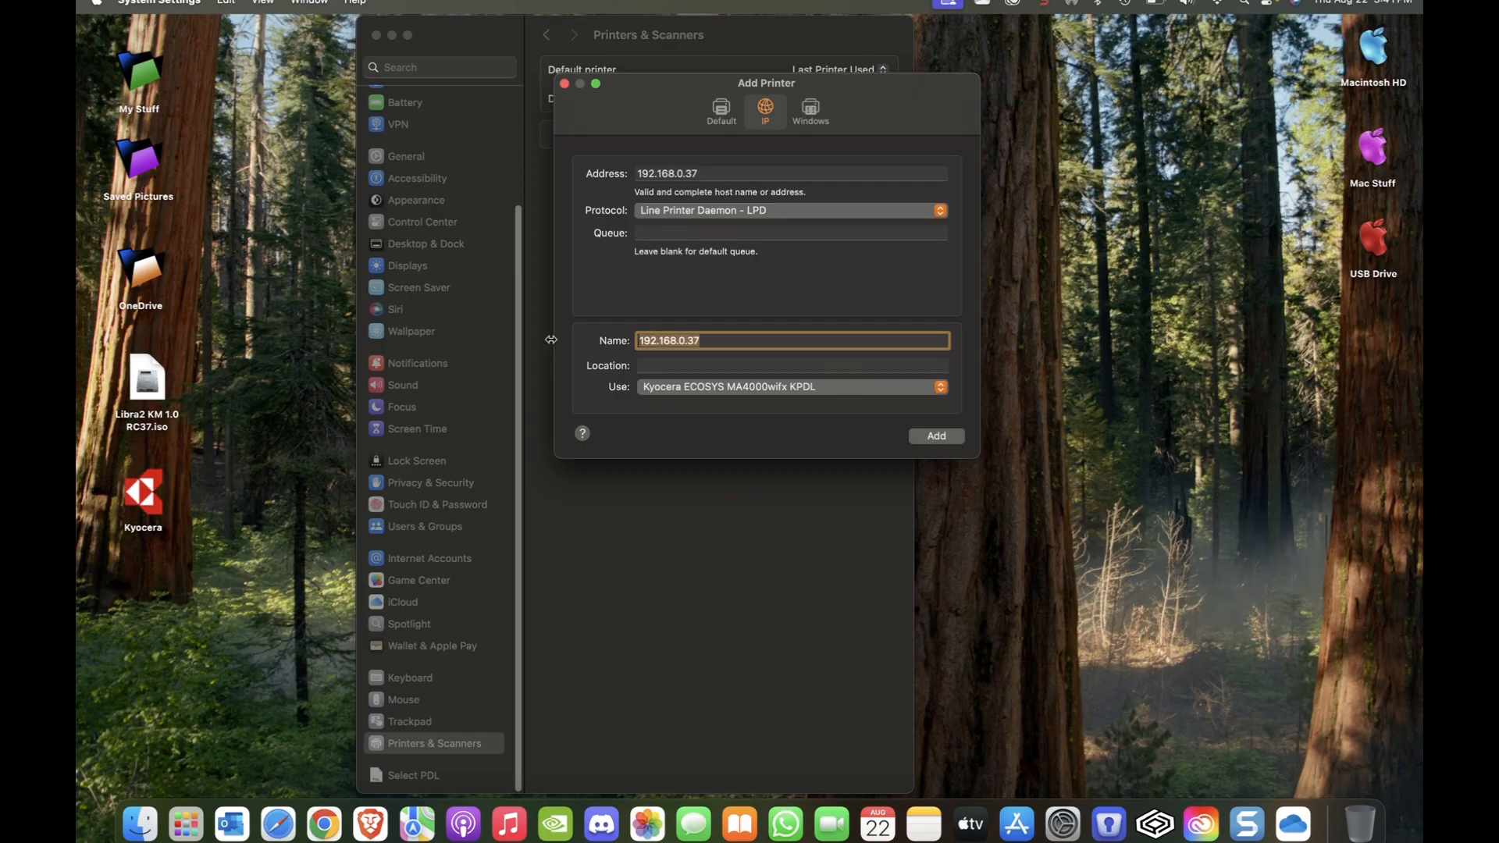
text(MA4000wifx)
- Select the Kyocera ECOSYS MA4000wifx KPDL printer software and add the printer, accepting the default paper feeder and optional disk settings
click(778, 388)
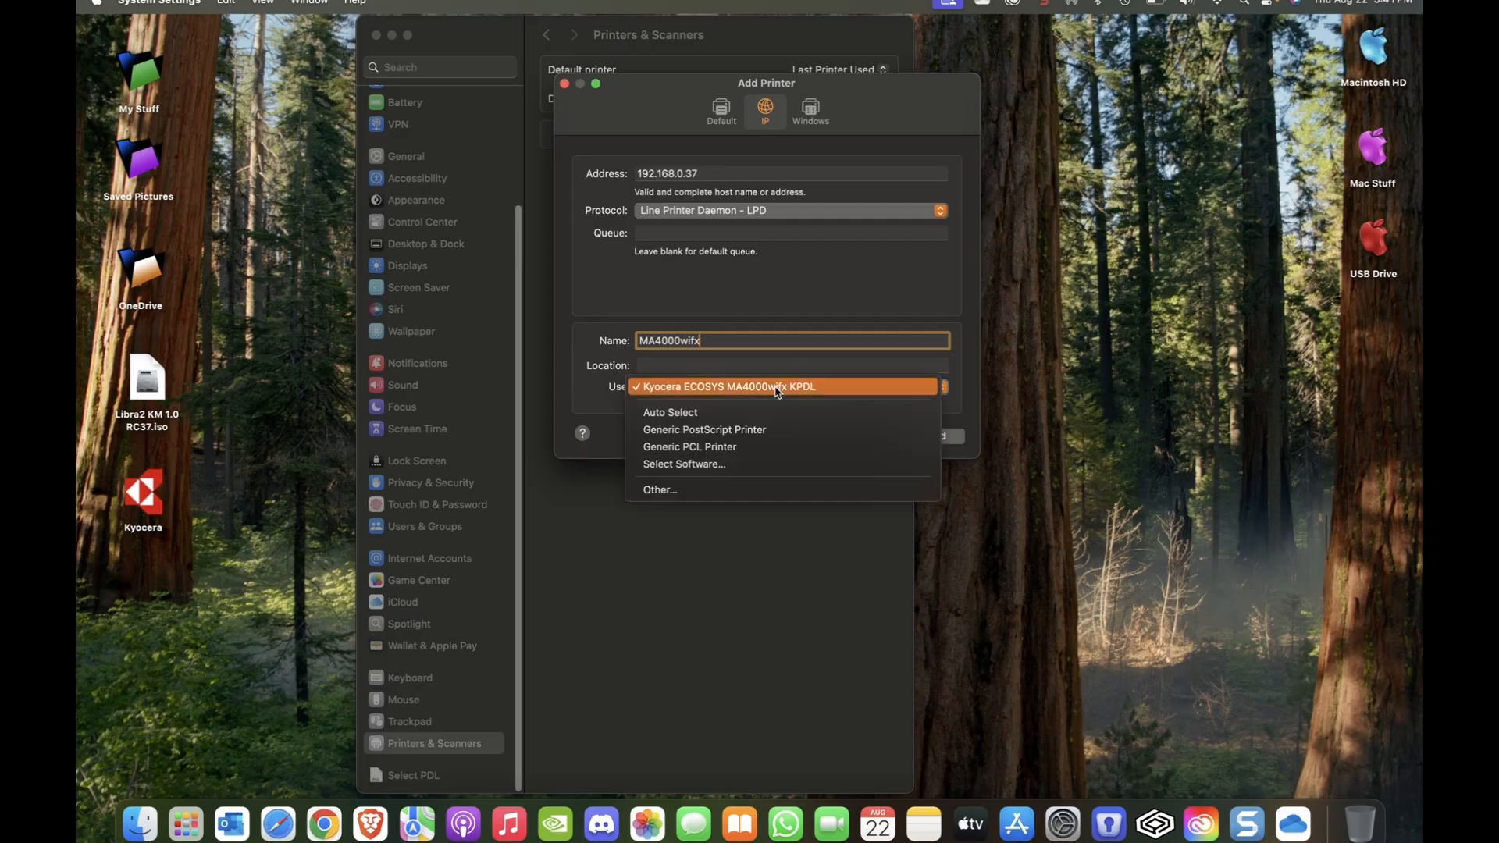
click(703, 465)
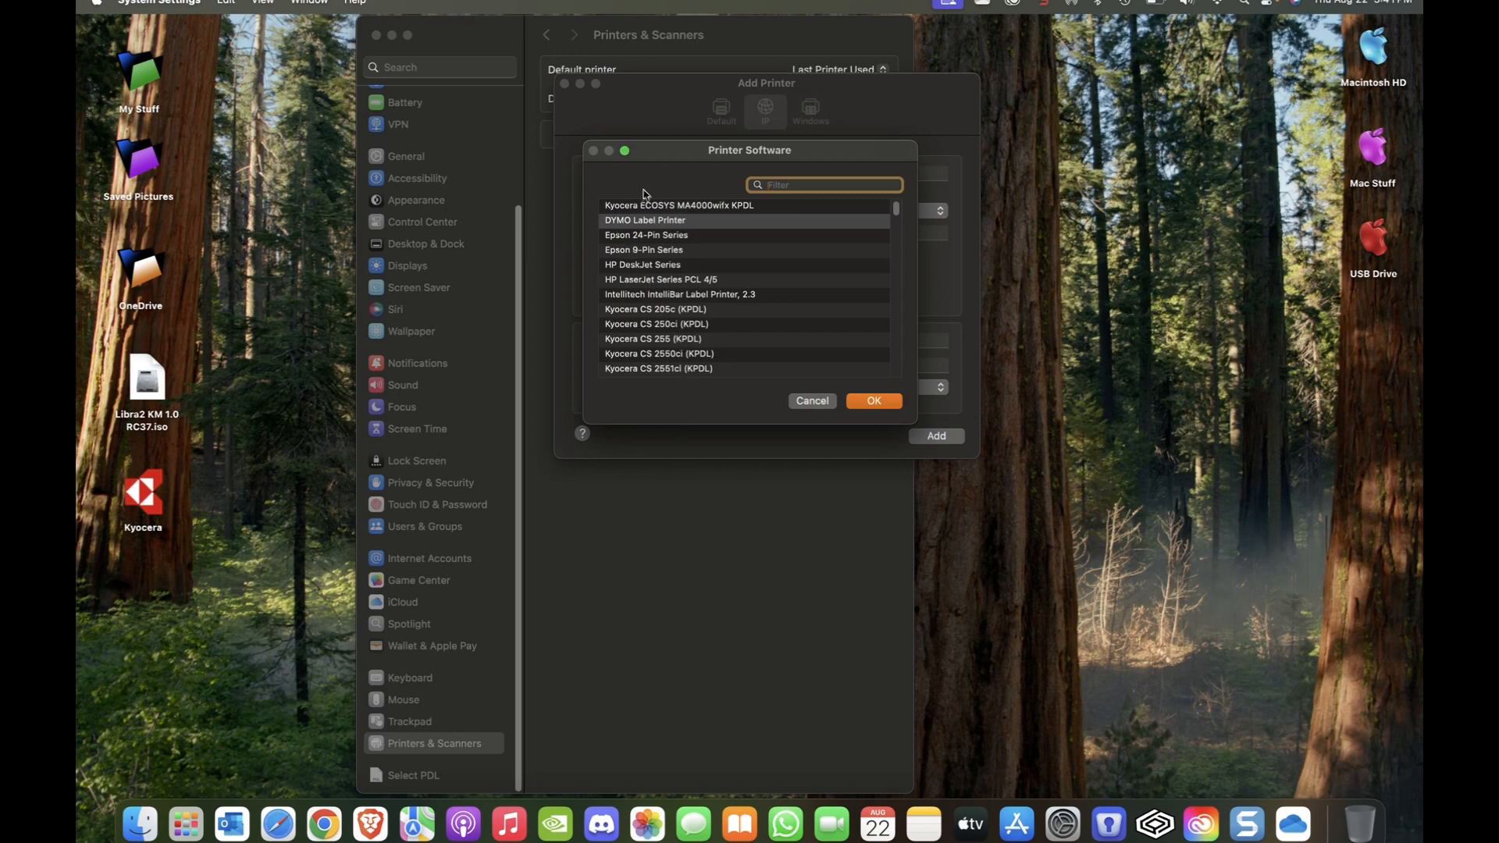
click(726, 208)
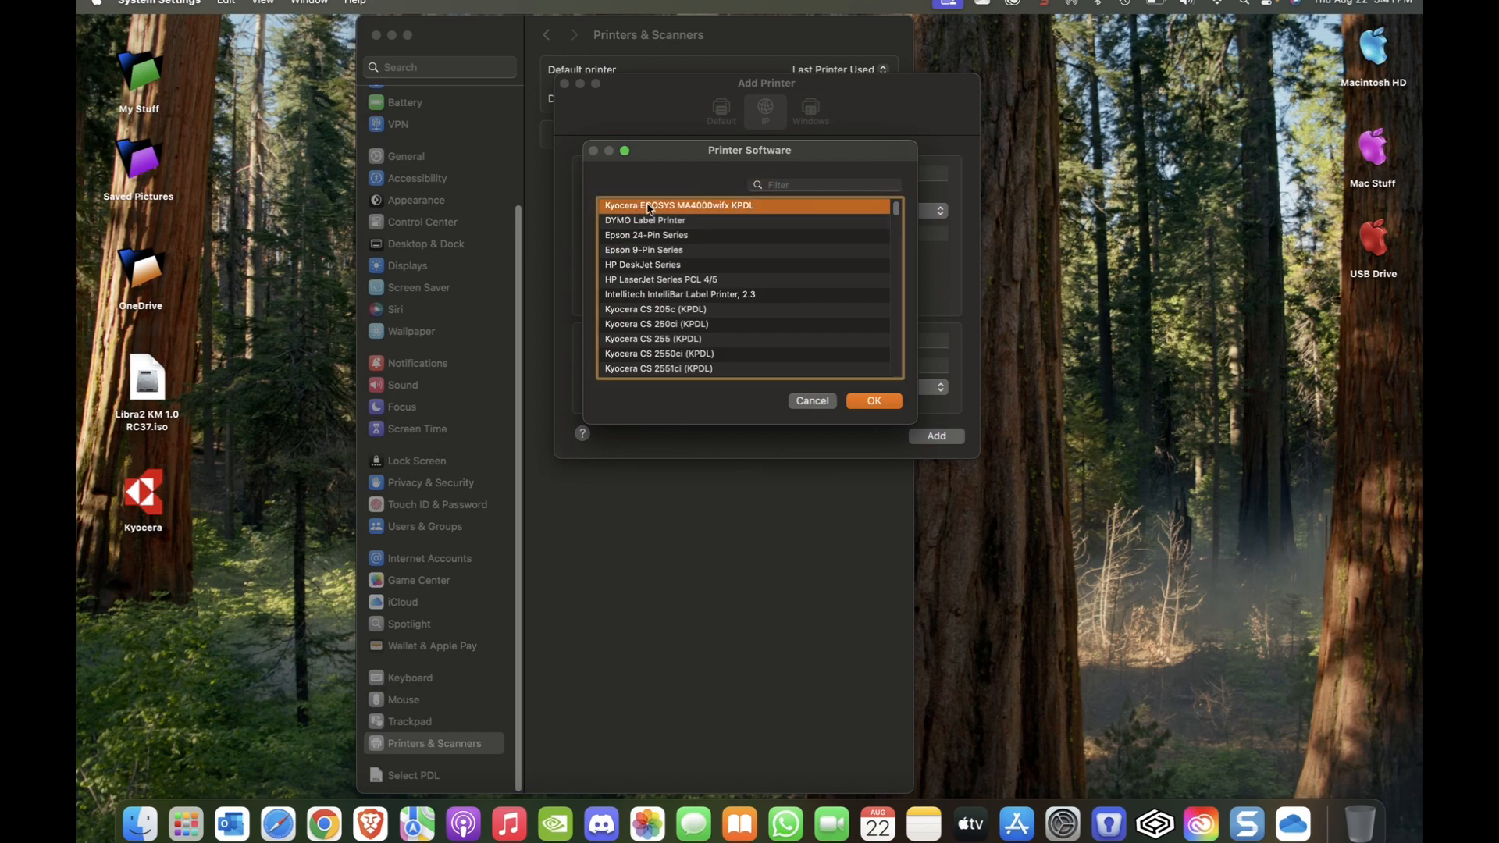
click(872, 402)
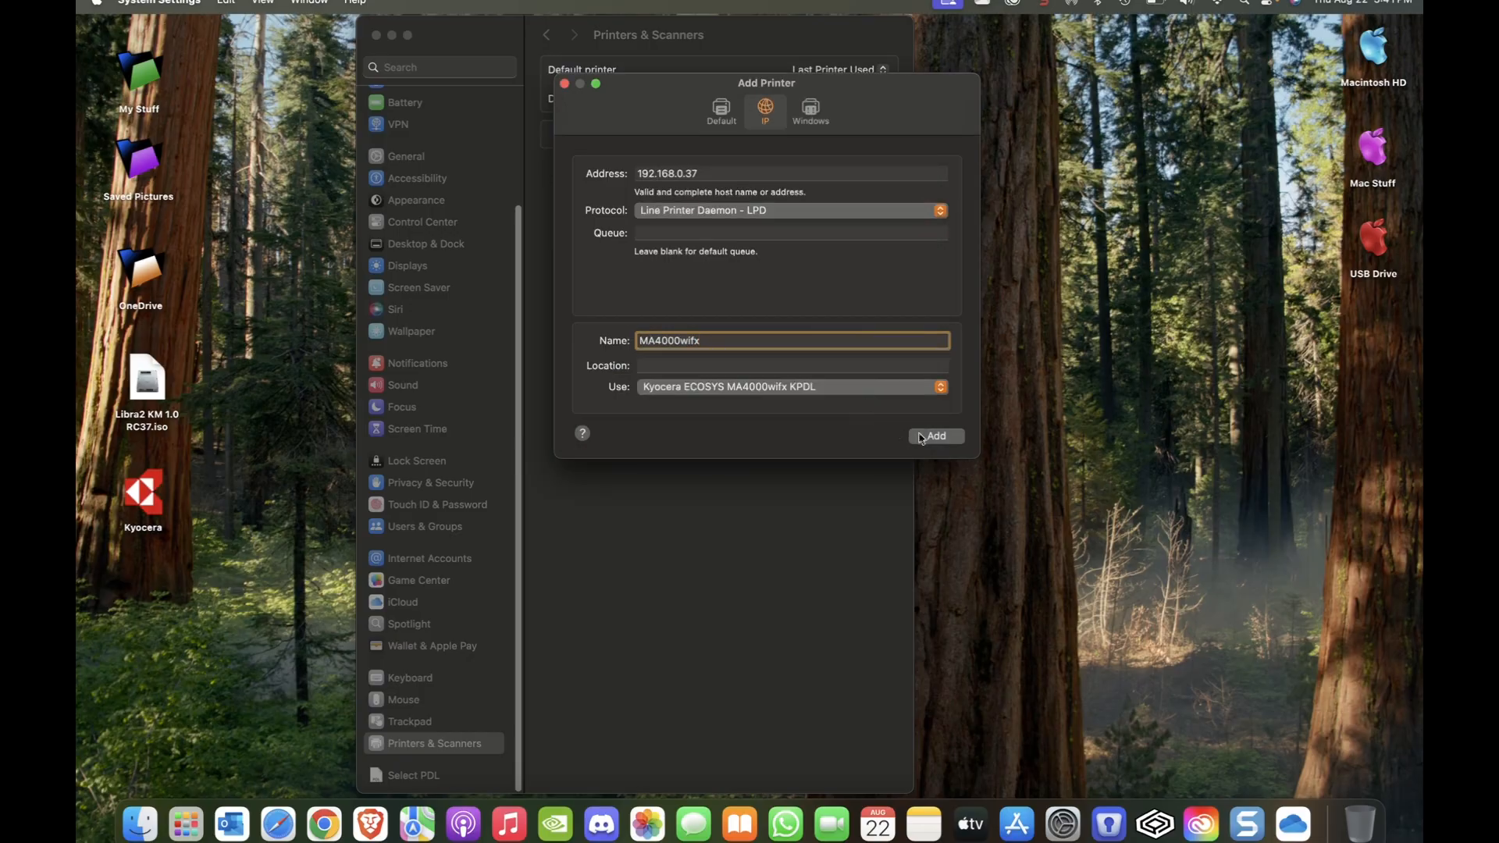
click(933, 437)
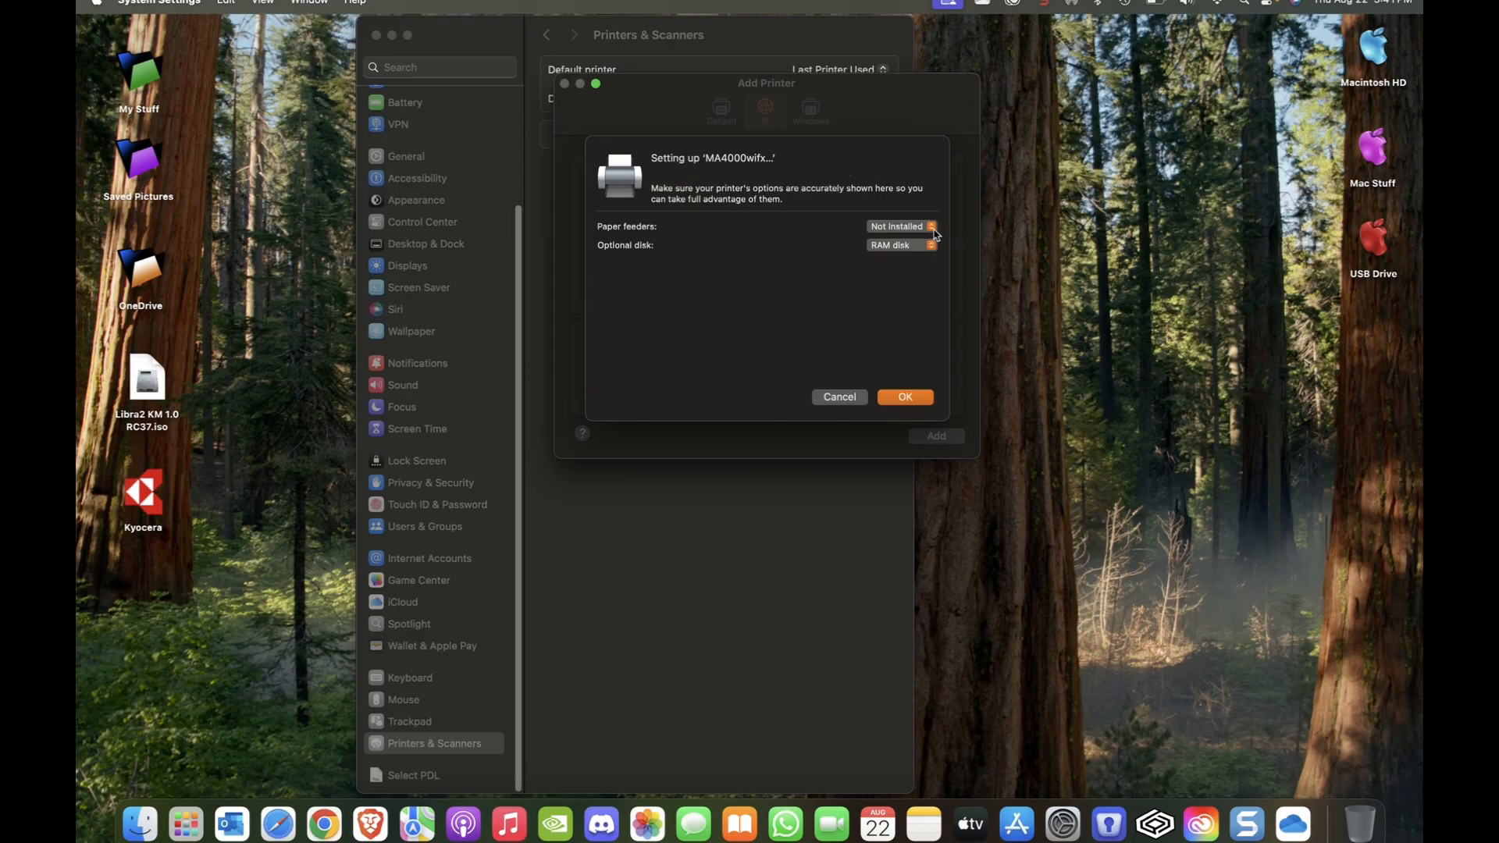
click(905, 398)
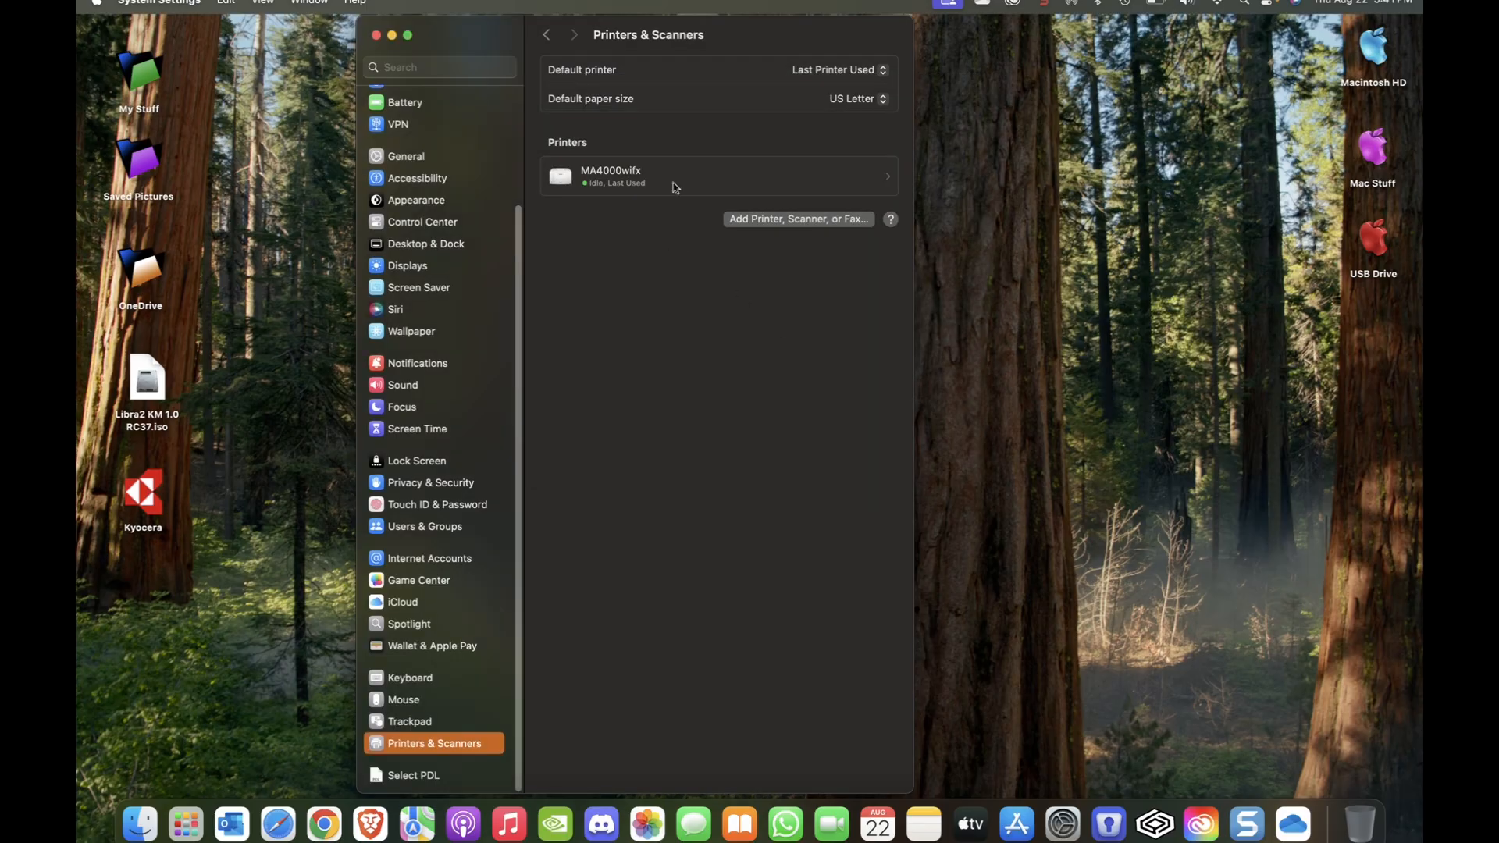
- Review the details of the MA4000wifx printer, including its kind and driver version, and close them
click(657, 180)
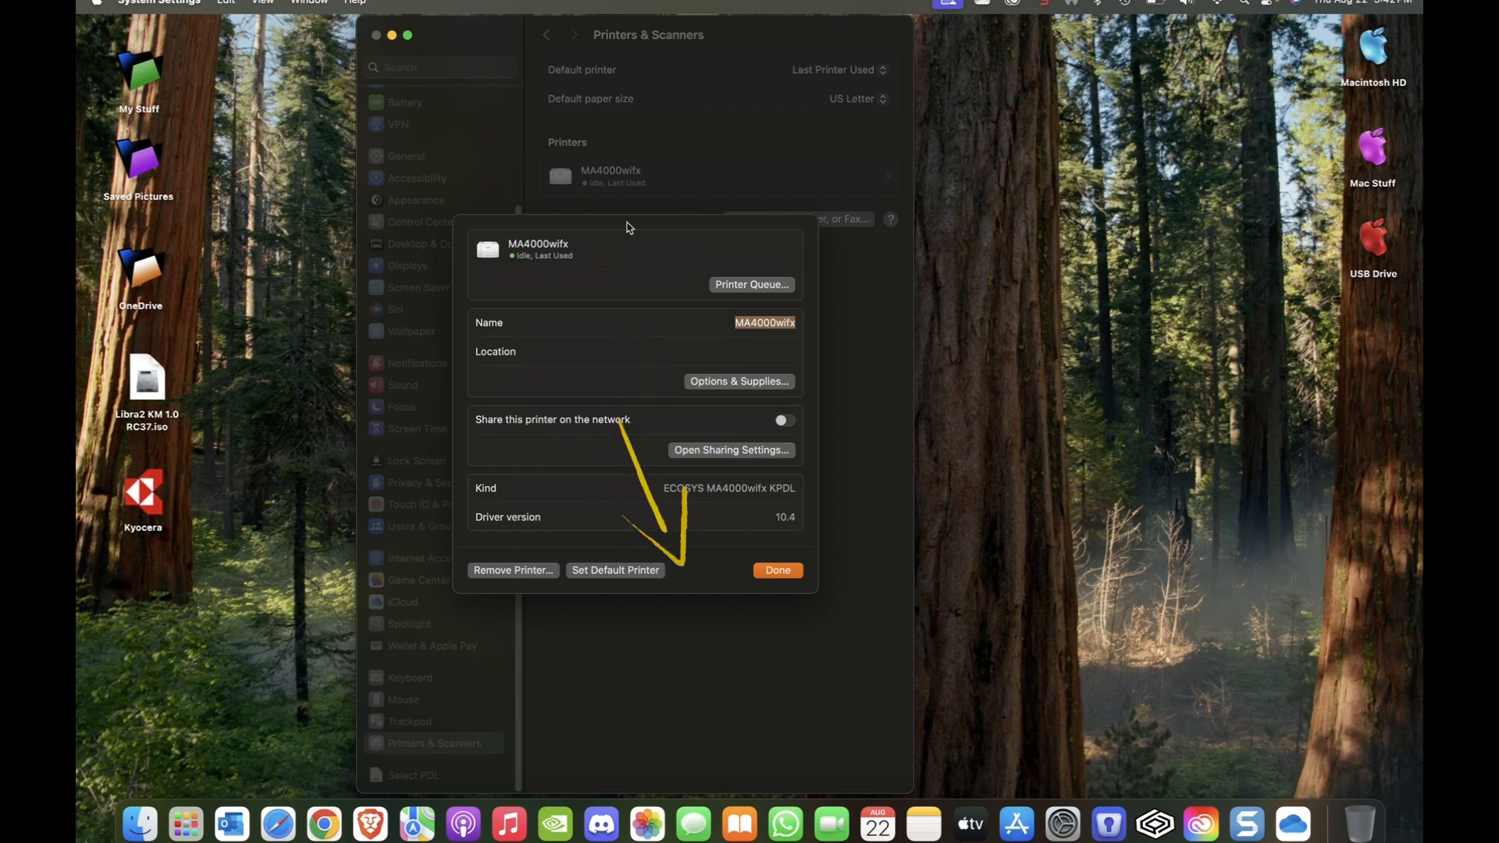
click(778, 571)
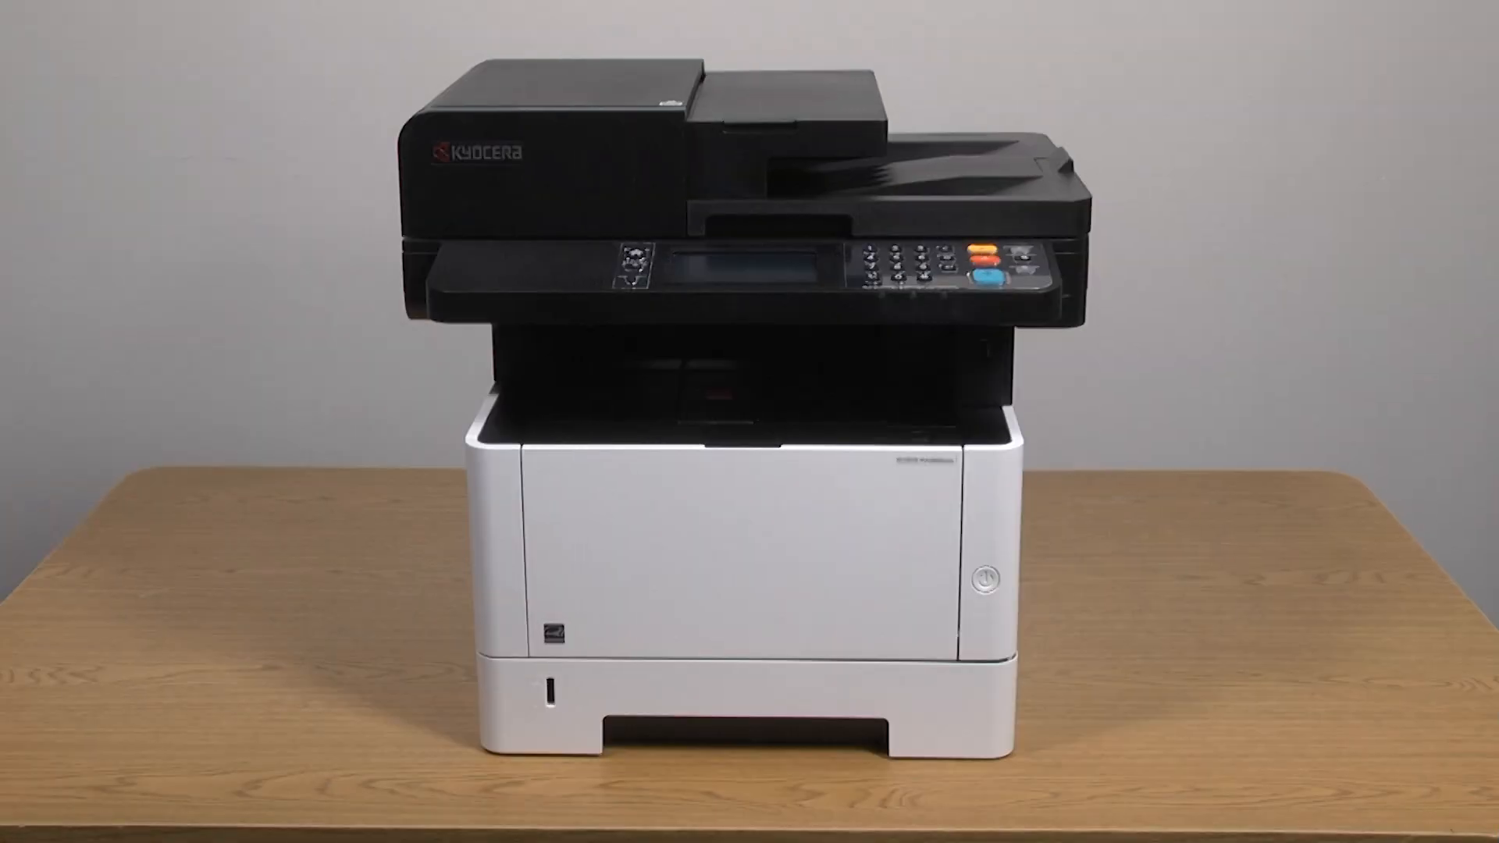